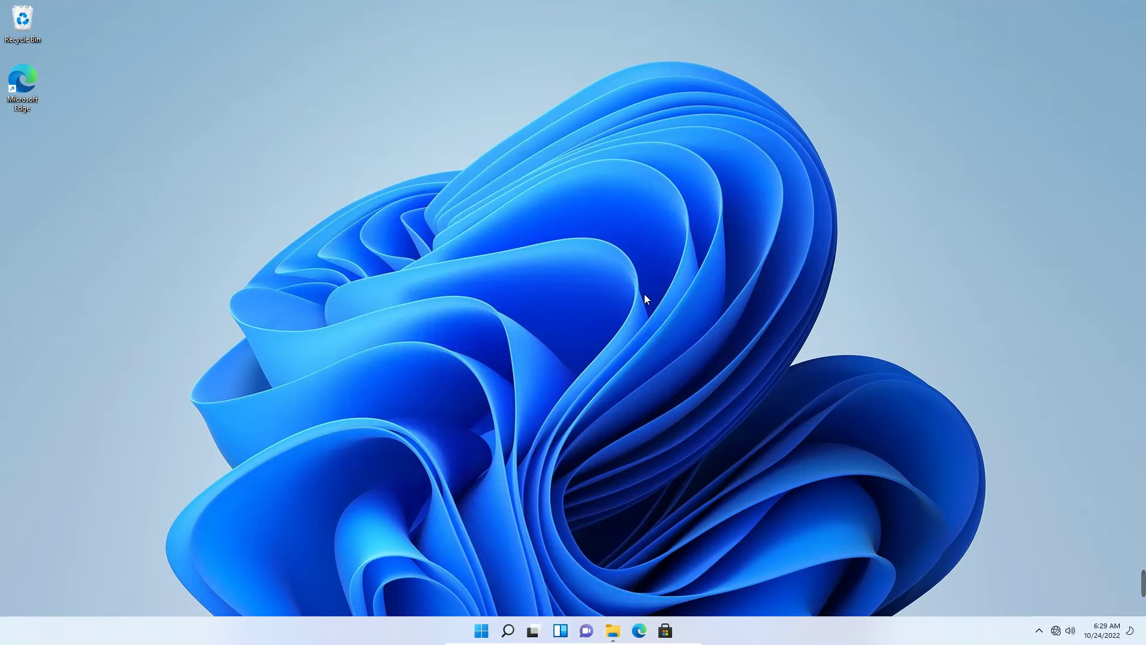
- Launch Command Prompt from the recent search results with Run as administrator
{"action": "left_click", "coordinate": [508, 631]}
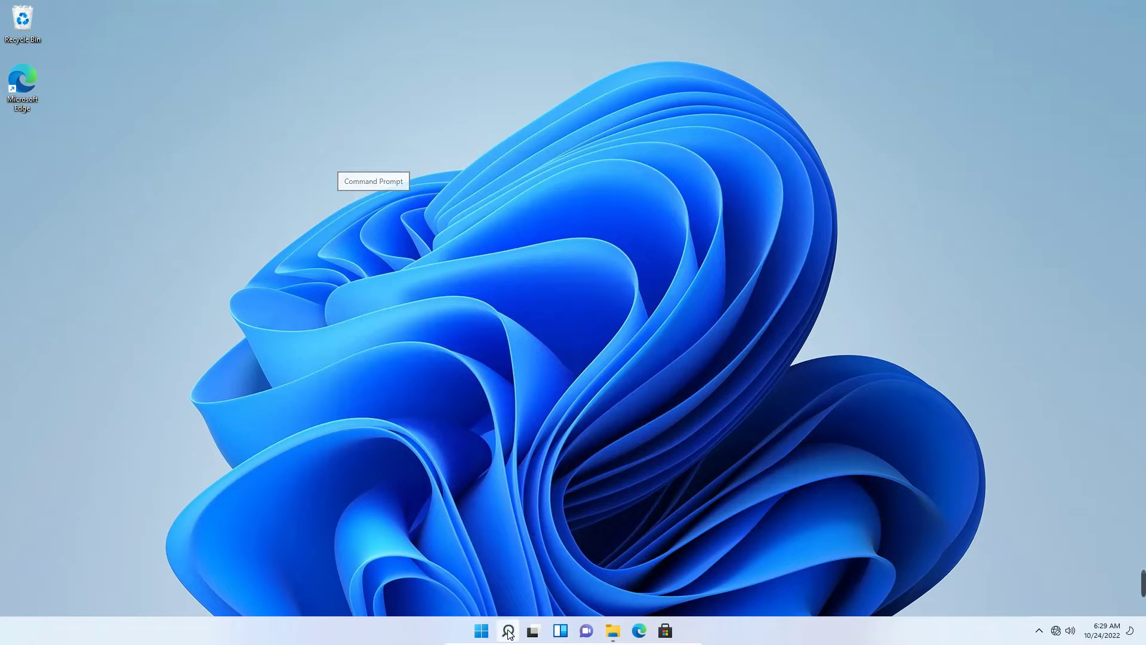
{"action": "right_click", "coordinate": [406, 385]}
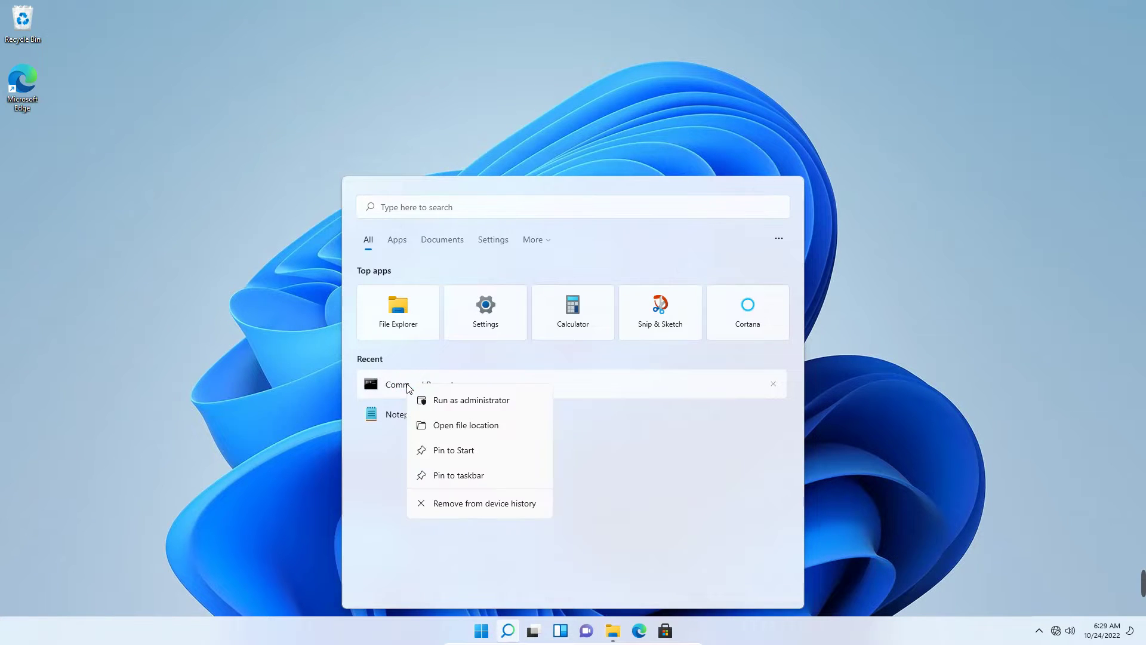
{"action": "left_click", "coordinate": [453, 400]}
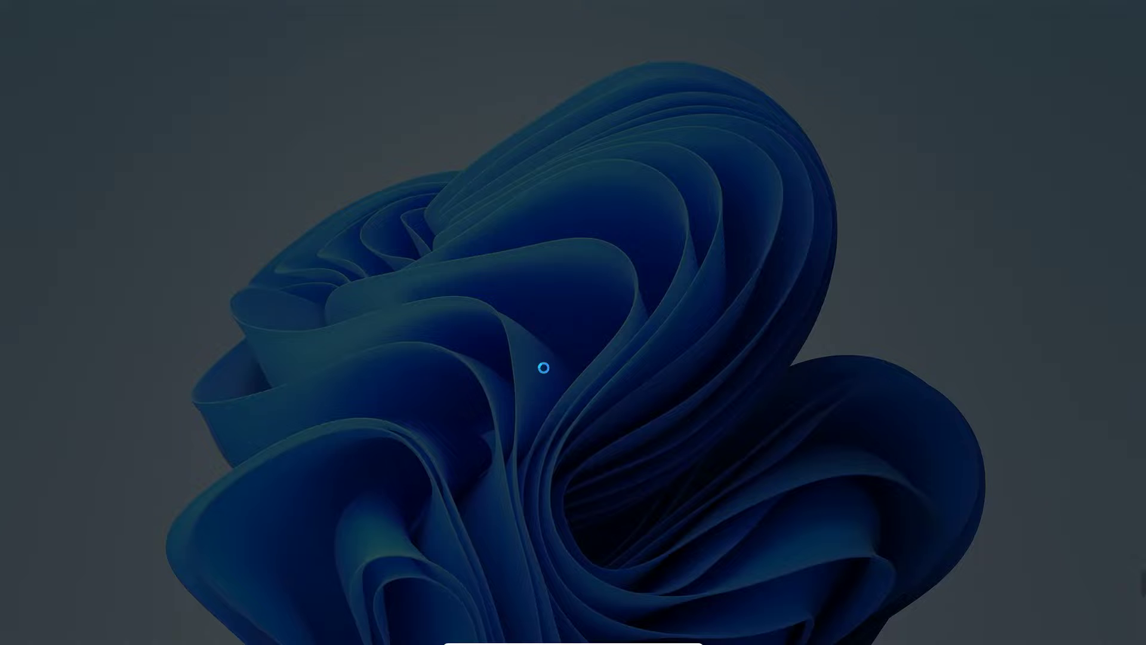
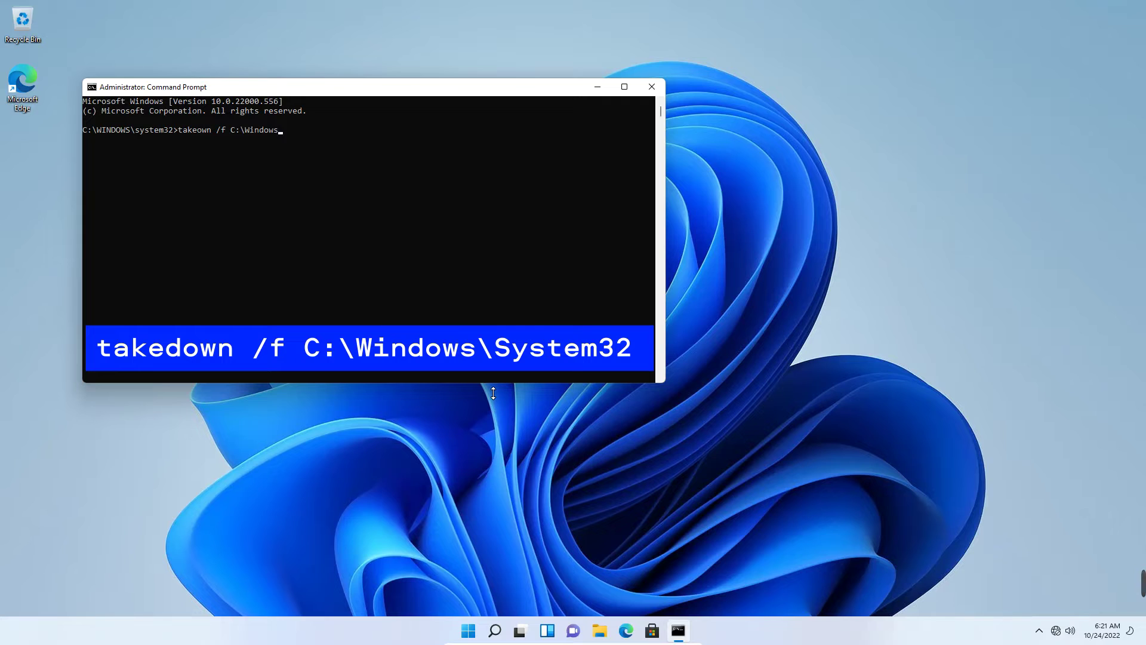
- Run 'takeown /f C:\Windows\System32' so the current user owns the System32 folder
{"action": "type", "text": "System32"}
{"action": "key", "text": "Return"}
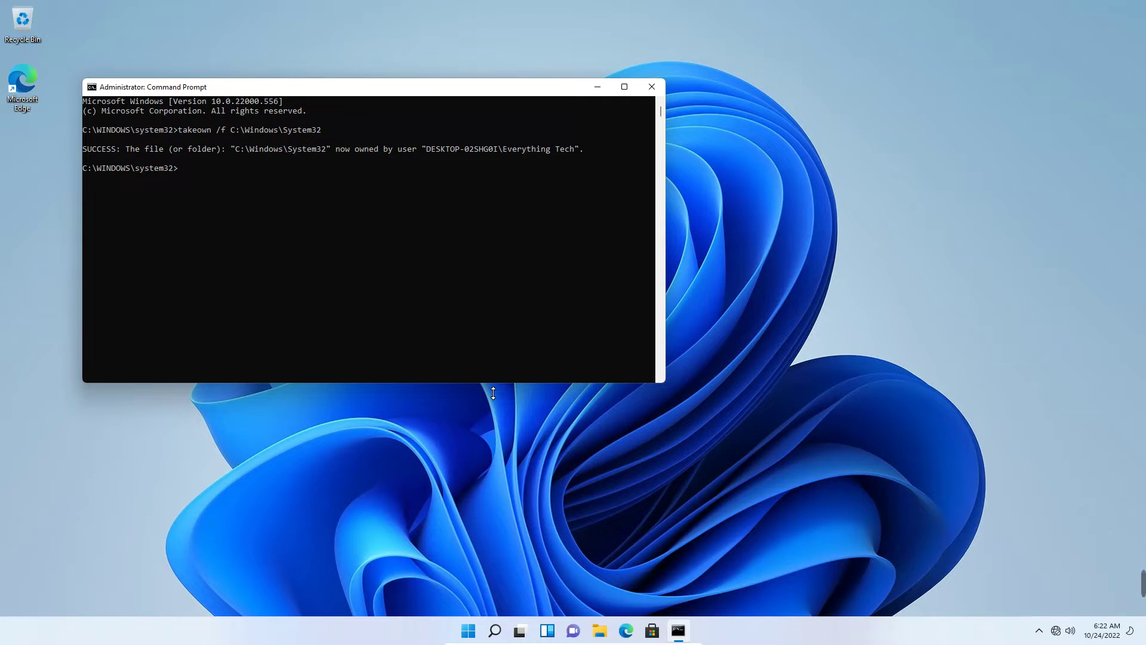
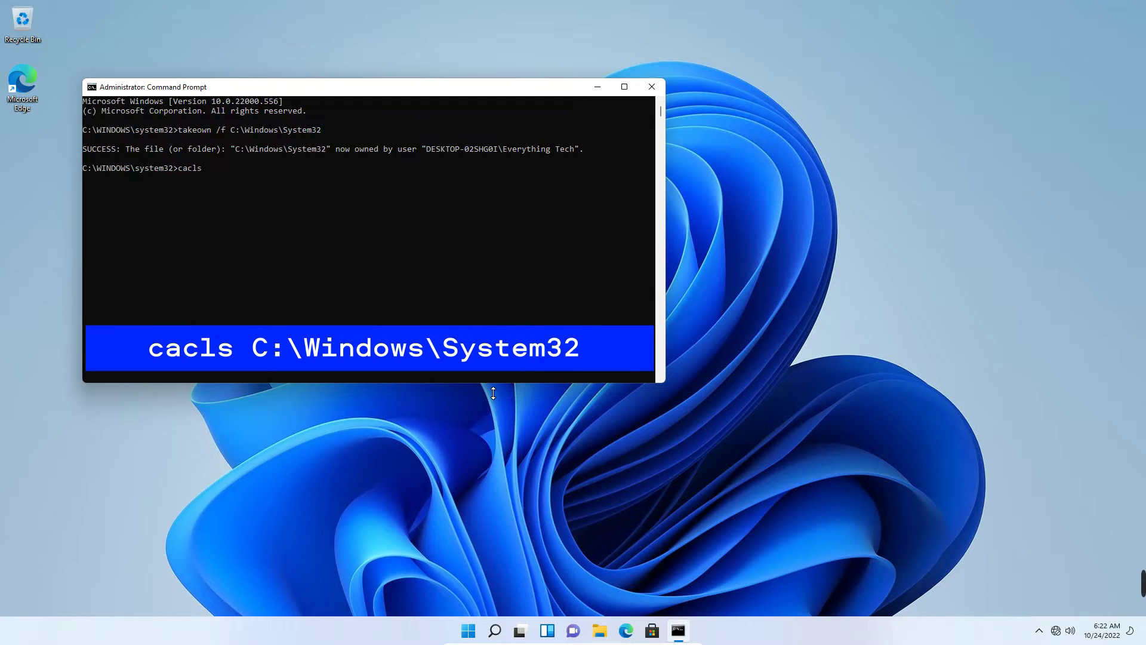
- List System32's access permissions with cacls C:\Windows/System32, then close the console
{"action": "type", "text": " C:\\Windows/"}
{"action": "type", "text": "System32"}
{"action": "key", "text": "Return"}
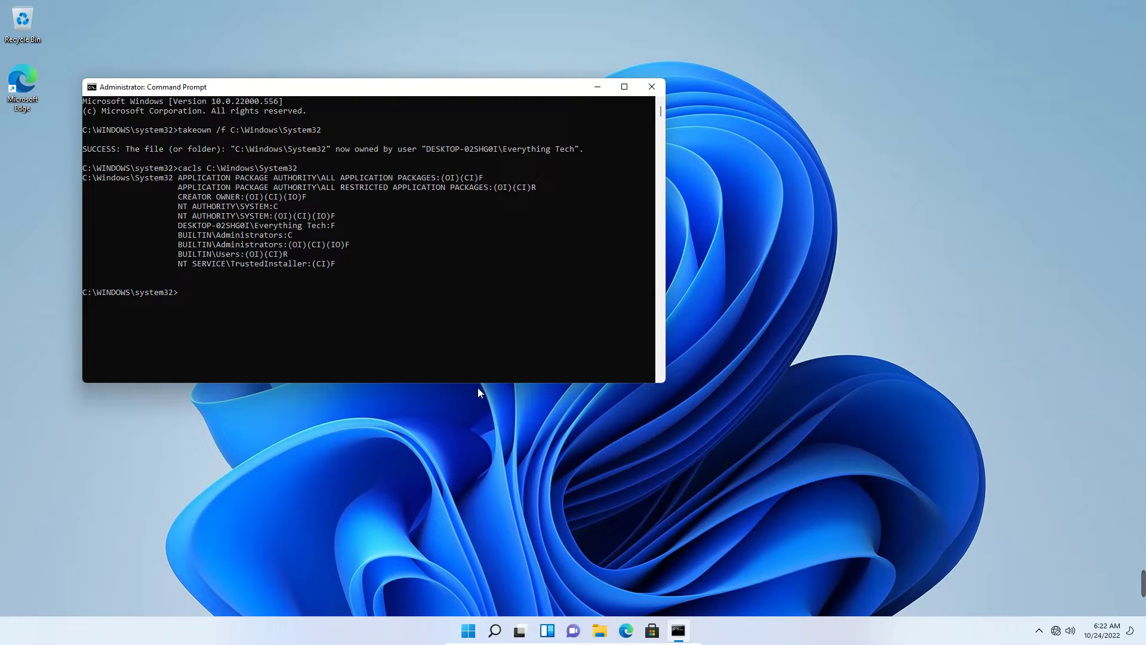
{"action": "left_click", "coordinate": [654, 86]}
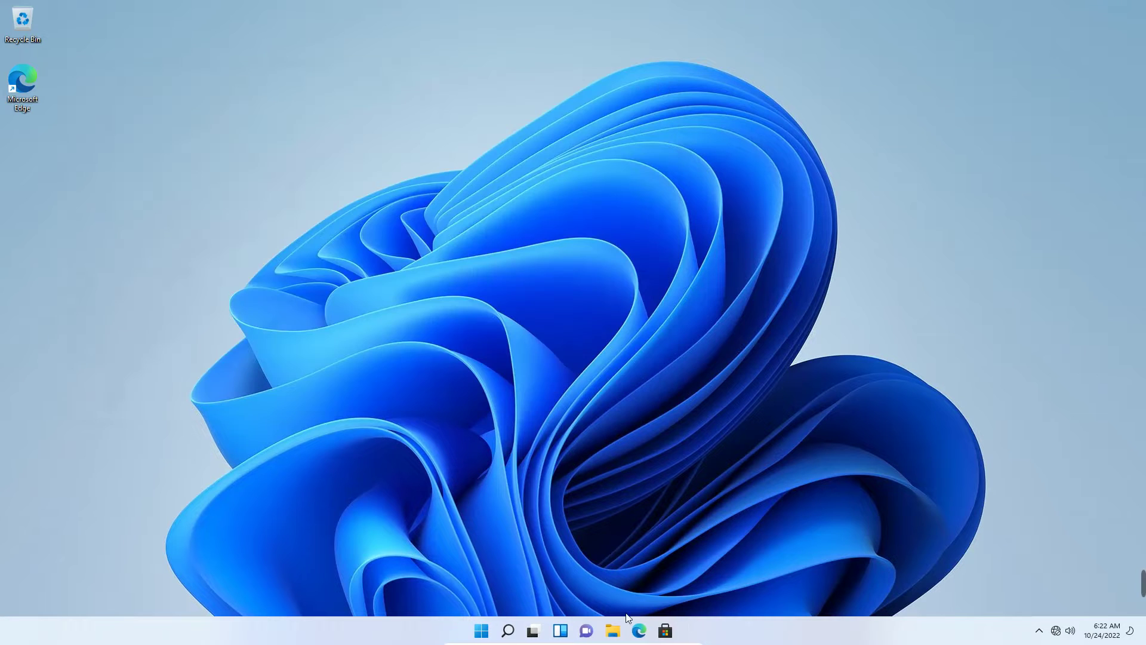
- Open a new File Explorer window on C:\Windows via This PC and bring up System32's context menu
{"action": "key", "text": "super+e"}
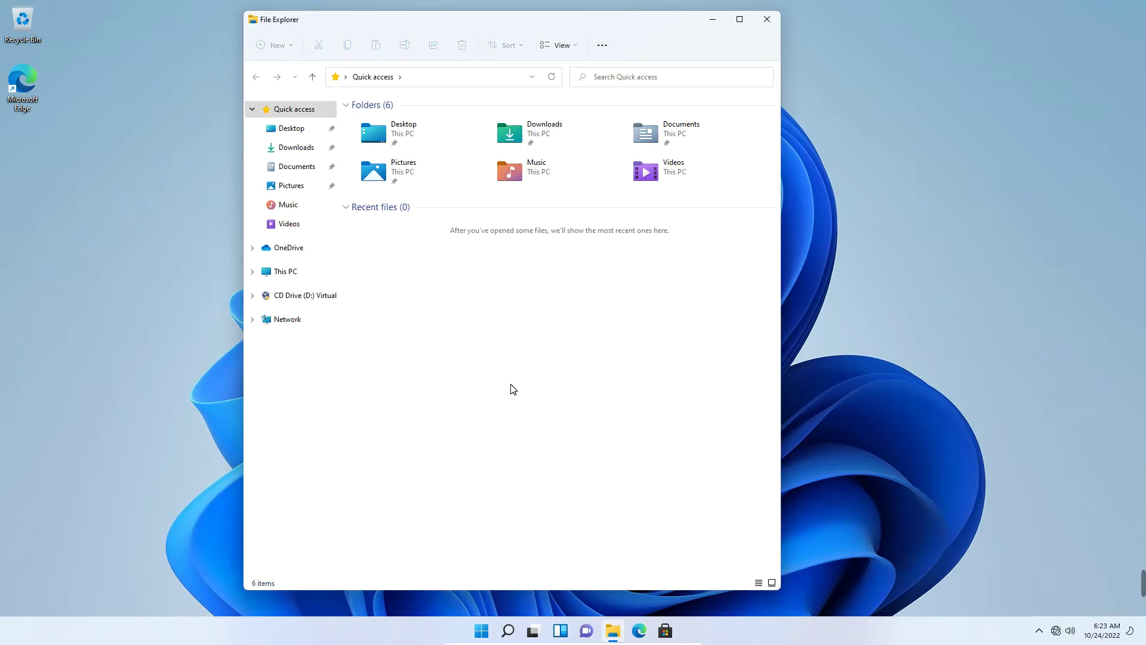
{"action": "left_click", "coordinate": [295, 272]}
{"action": "double_click", "coordinate": [462, 243]}
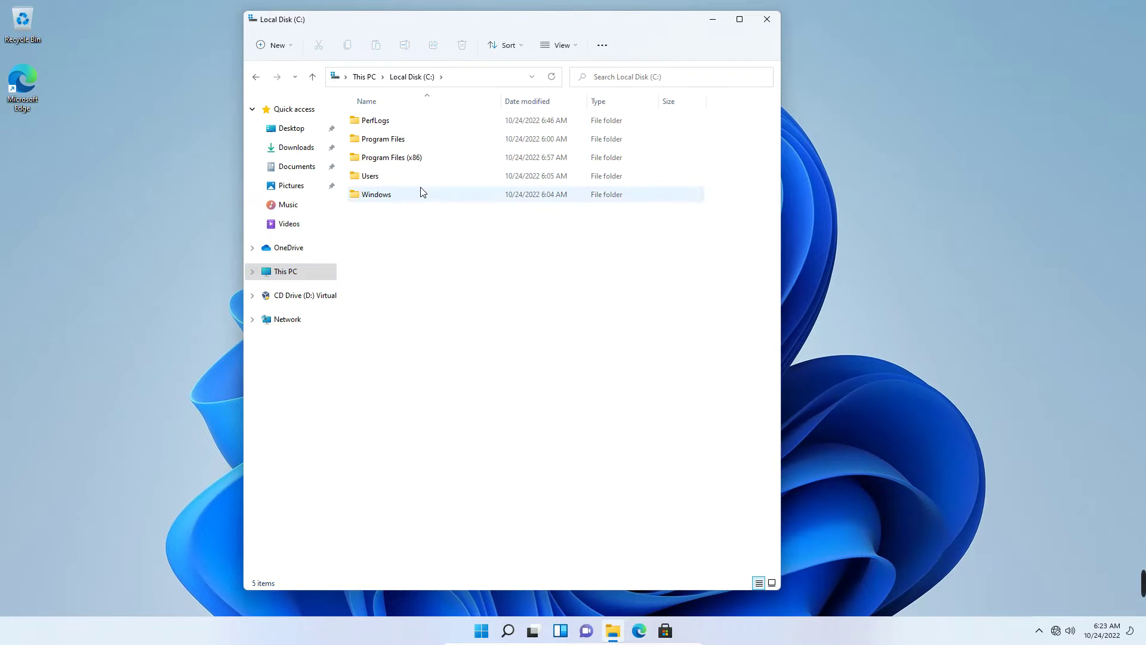
{"action": "double_click", "coordinate": [422, 194]}
{"action": "scroll", "coordinate": [455, 414], "scroll_direction": "down", "scroll_amount": 6}
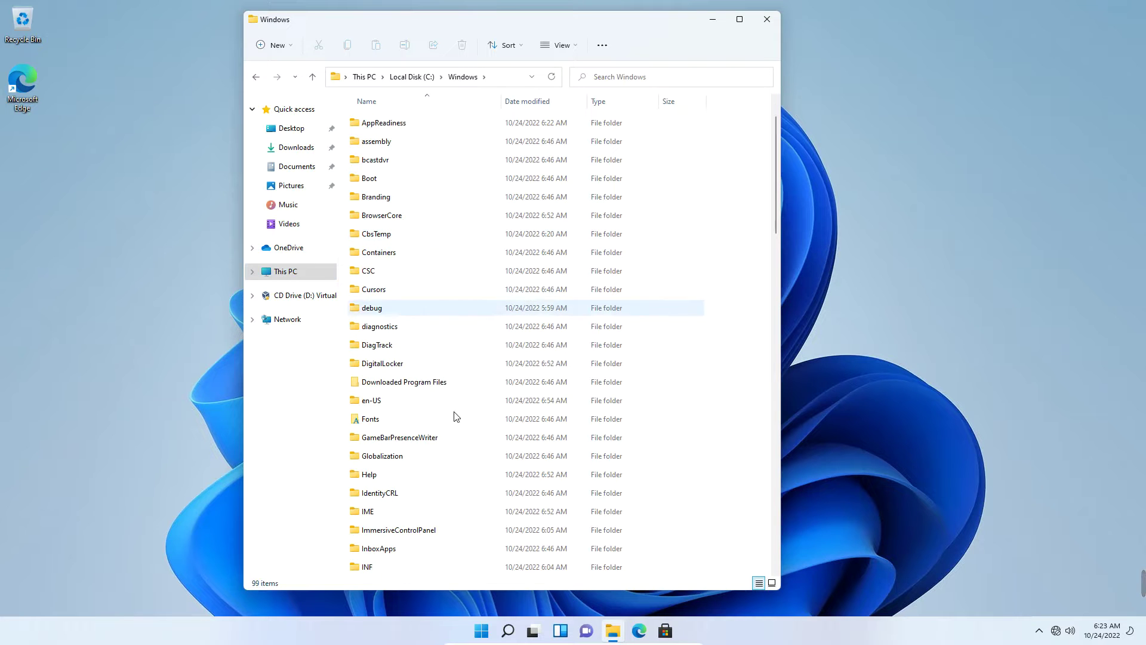
{"action": "scroll", "coordinate": [457, 430], "scroll_direction": "down", "scroll_amount": 12}
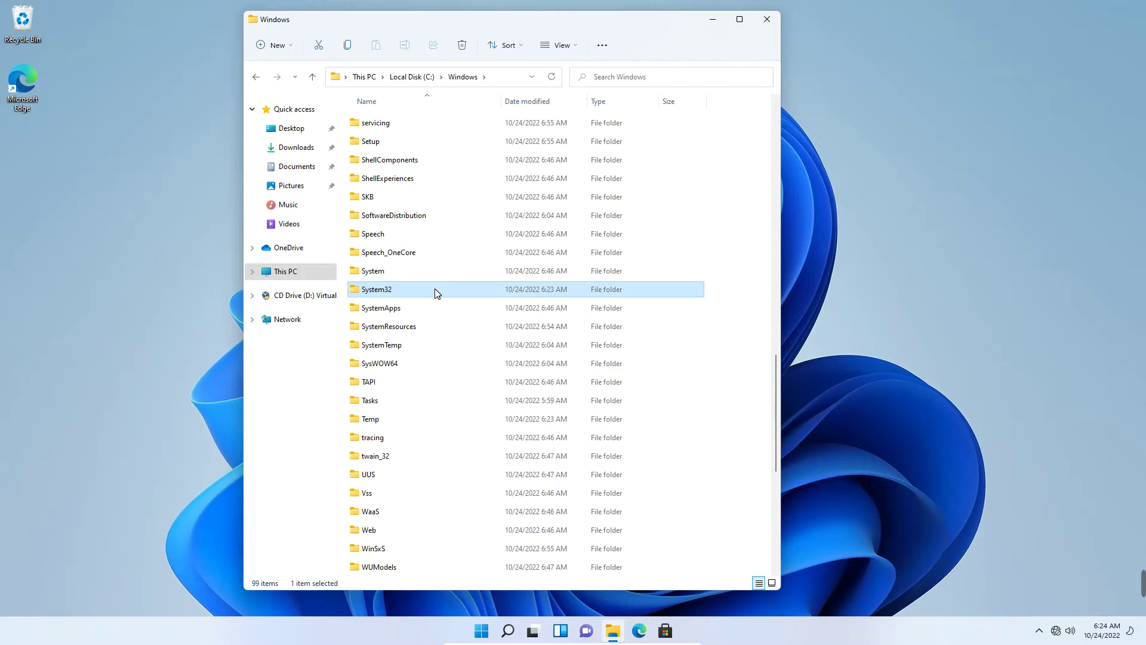
{"action": "right_click", "coordinate": [435, 291]}
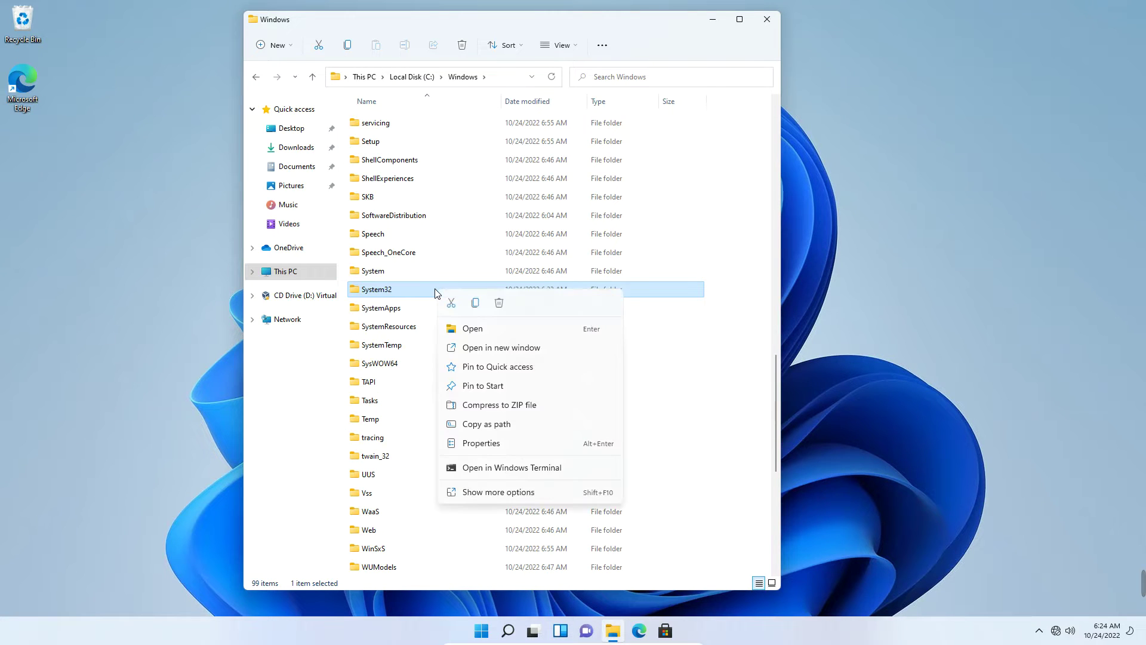
- In System32's Properties, untick Read-only and go to the Security tab's advanced settings
{"action": "left_click", "coordinate": [507, 444]}
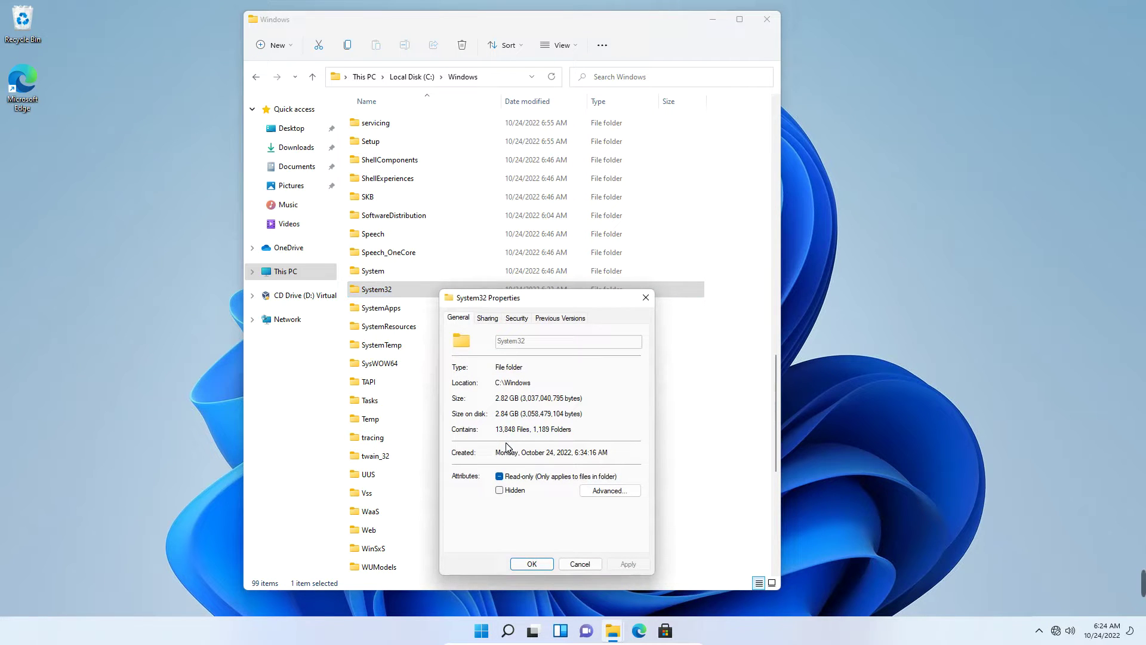
{"action": "left_click", "coordinate": [499, 476]}
{"action": "left_click", "coordinate": [518, 319]}
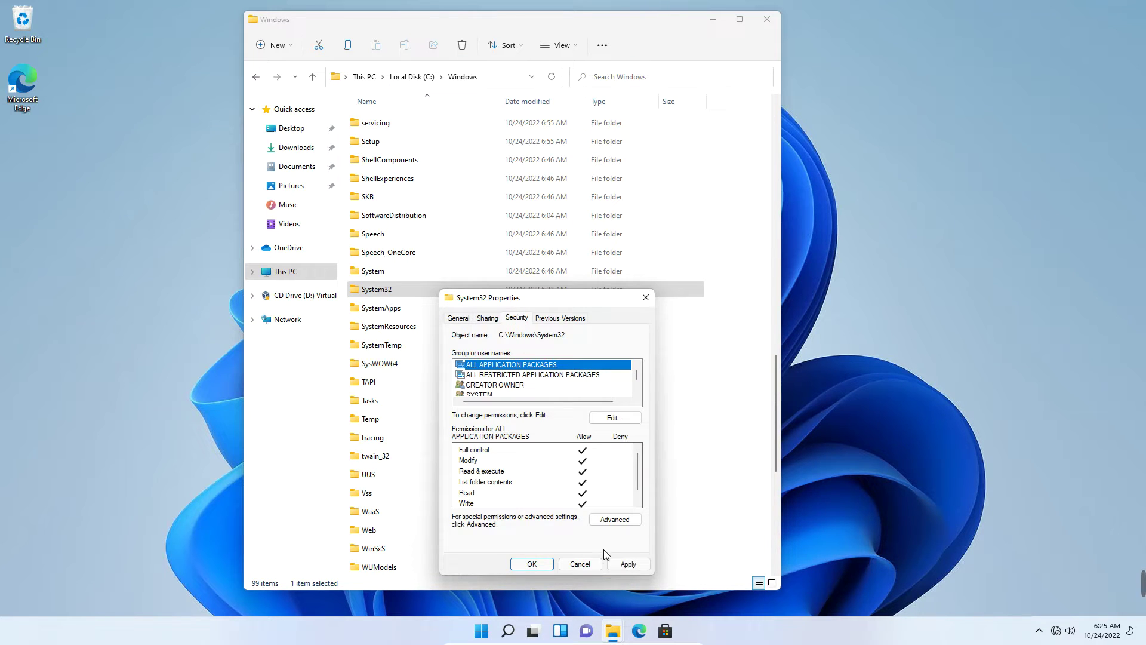
{"action": "left_click", "coordinate": [618, 520]}
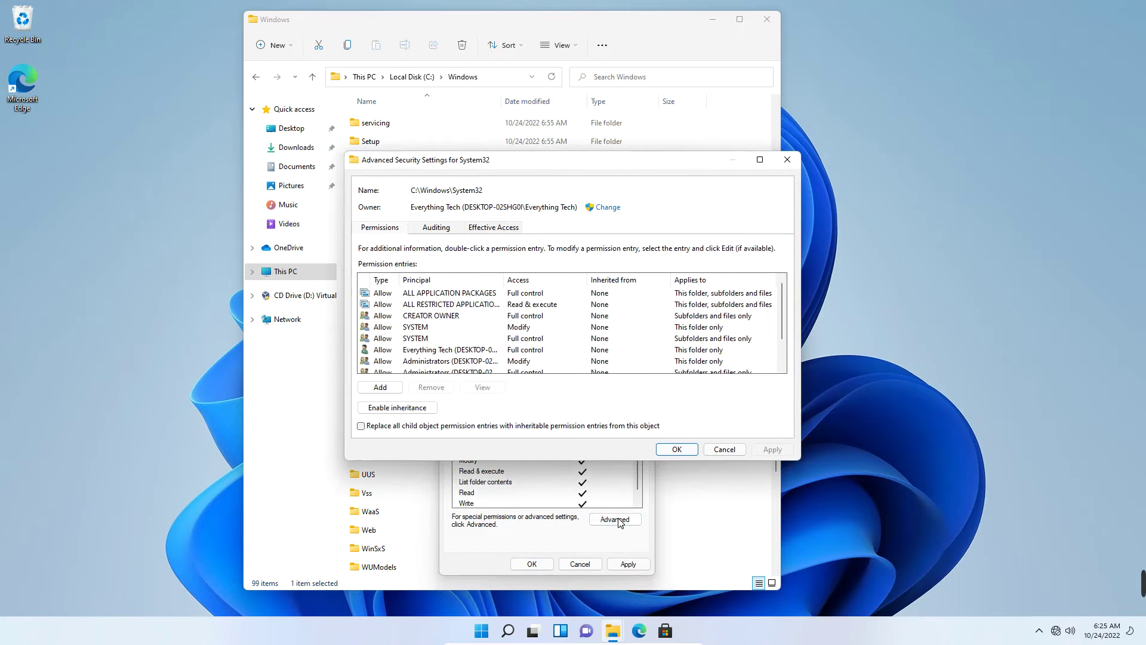
- Set System32's owner to the local user account, stripping the computer-name prefix and verifying the name
{"action": "left_click", "coordinate": [614, 208]}
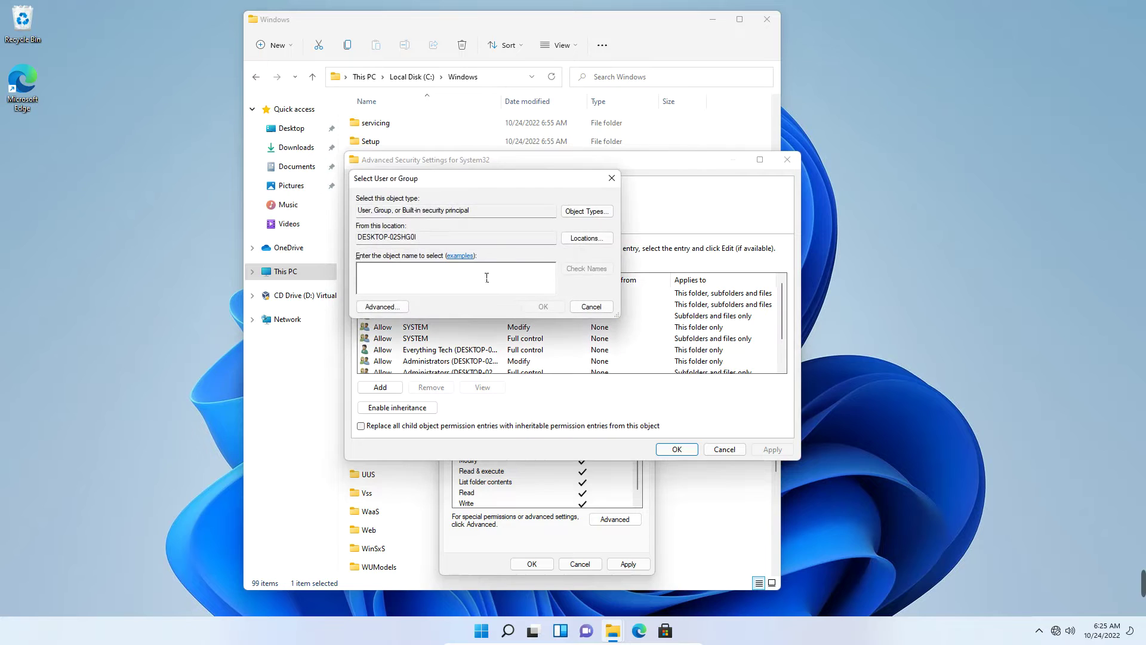
{"action": "key", "text": "Escape"}
{"action": "left_click", "coordinate": [613, 208]}
{"action": "type", "text": "D"}
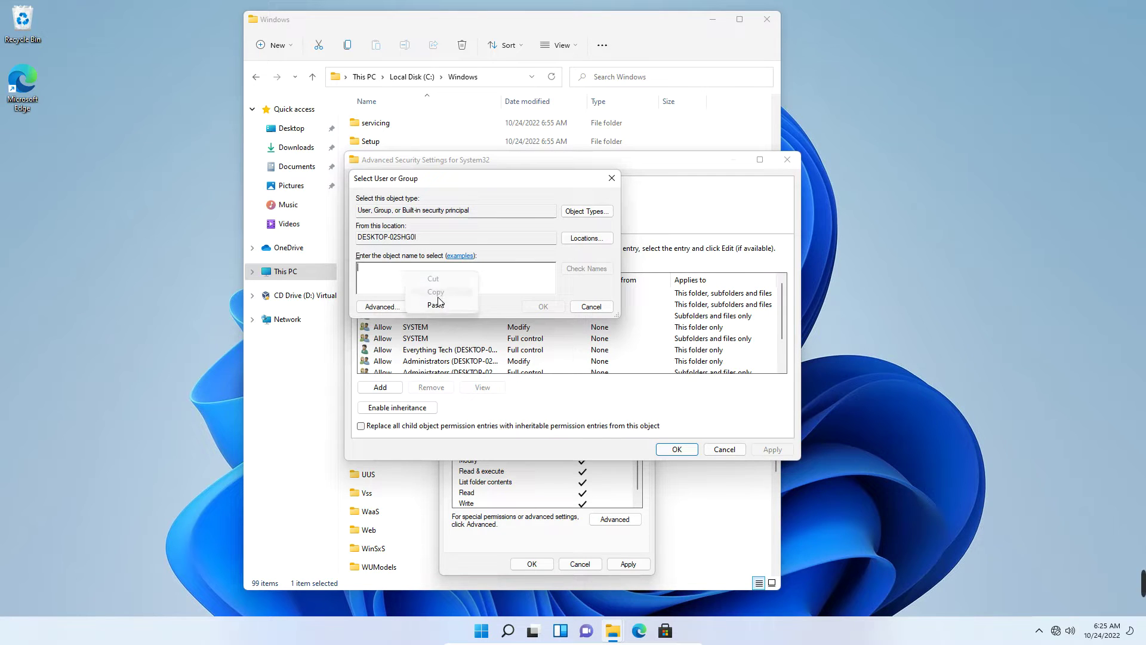
{"action": "left_click", "coordinate": [445, 306]}
{"action": "left_click_drag", "start_coordinate": [418, 270], "coordinate": [352, 269]}
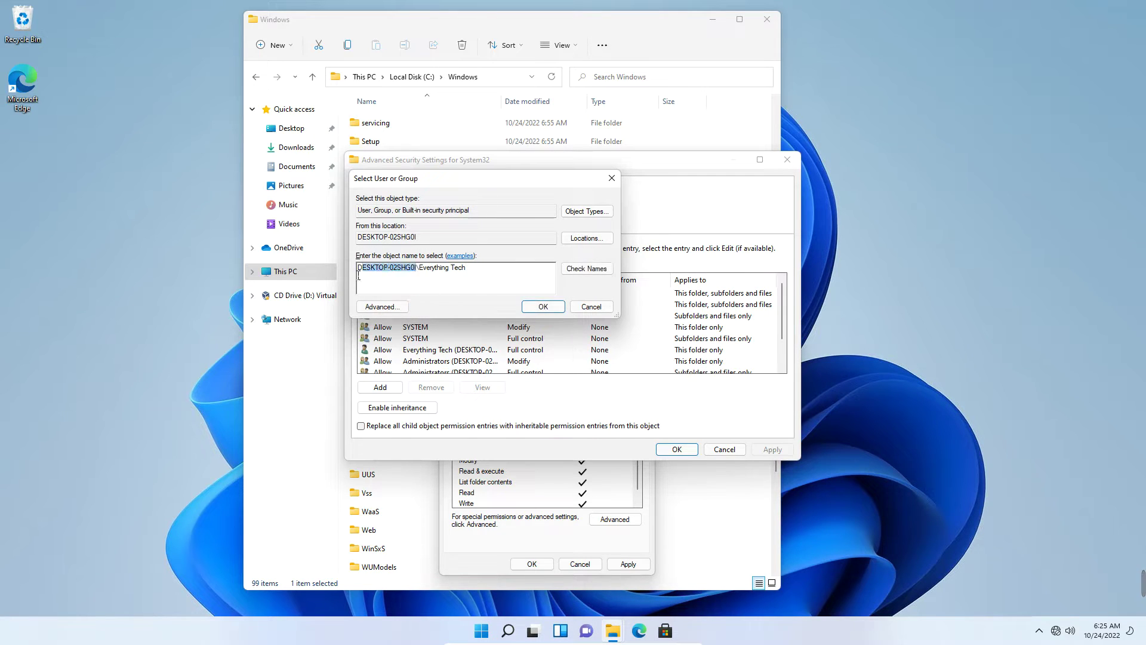
{"action": "key", "text": "BackSpace"}
{"action": "key", "text": "Delete"}
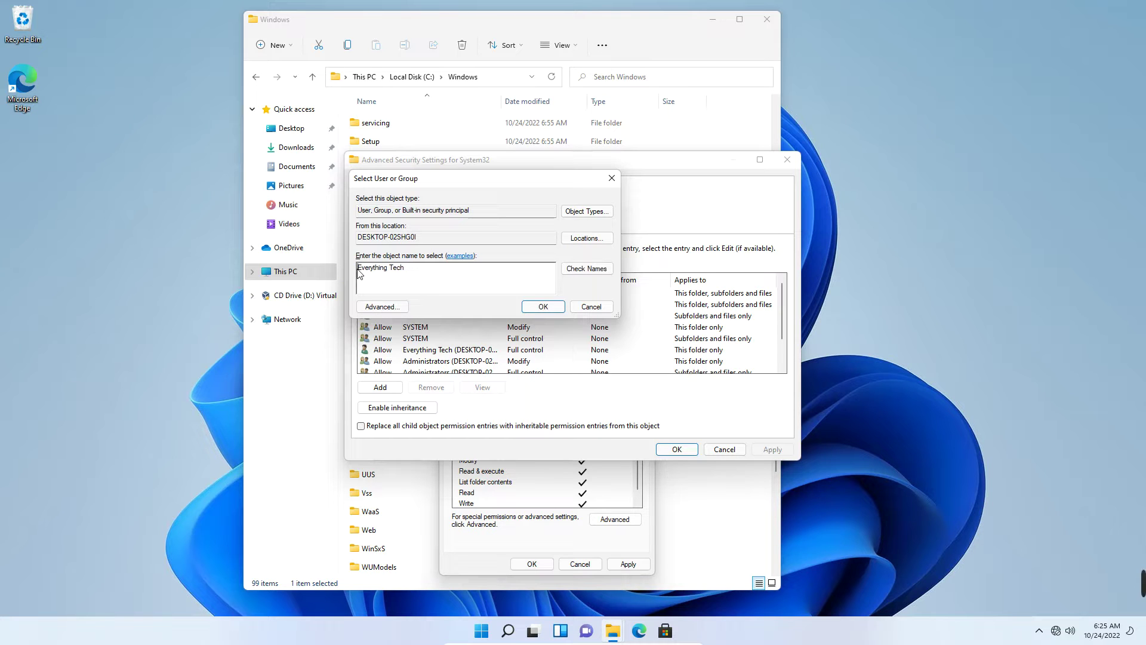
{"action": "left_click", "coordinate": [588, 269]}
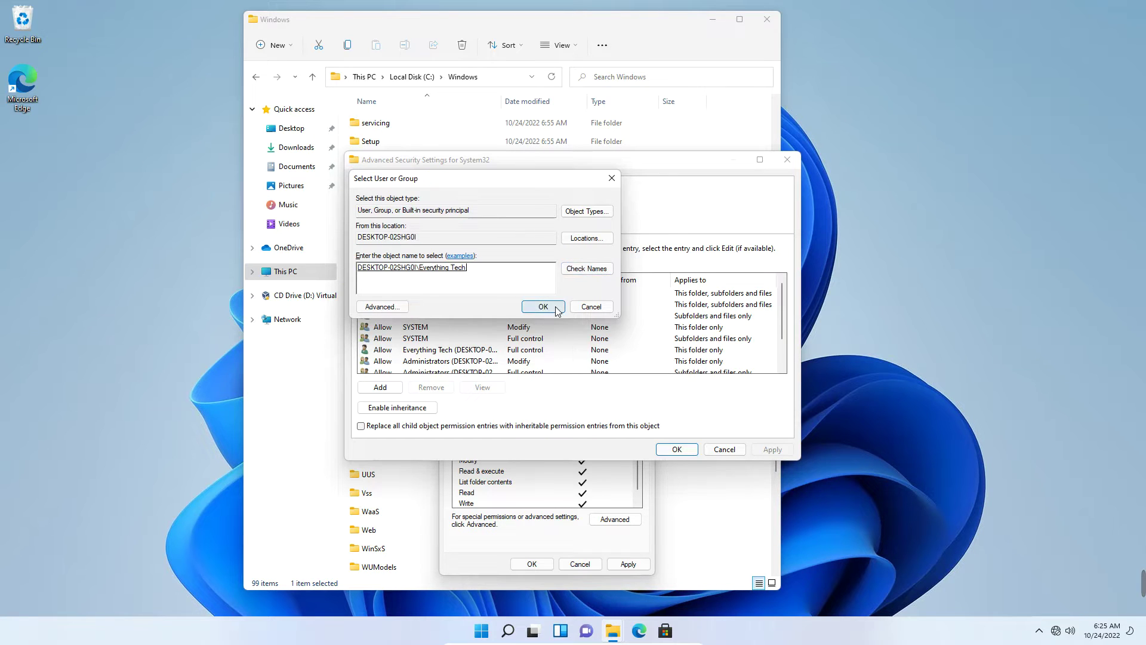
{"action": "left_click", "coordinate": [555, 308]}
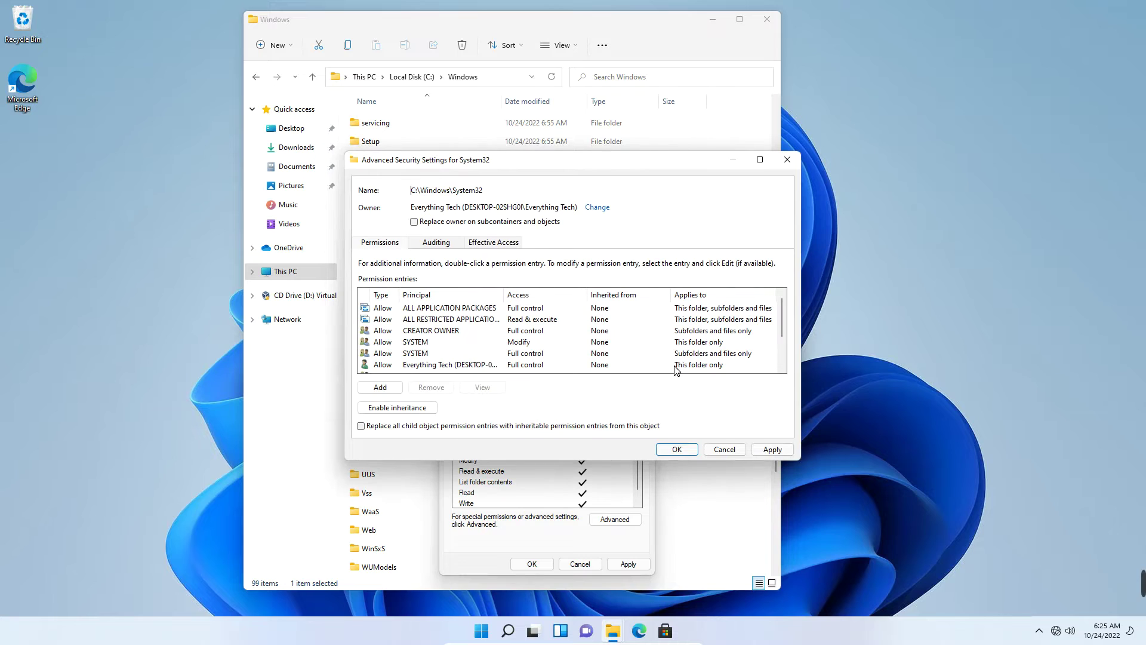
- Replace the owner on all subcontainers and objects, skipping the inaccessible folder
{"action": "left_click", "coordinate": [435, 222]}
{"action": "left_click", "coordinate": [772, 449]}
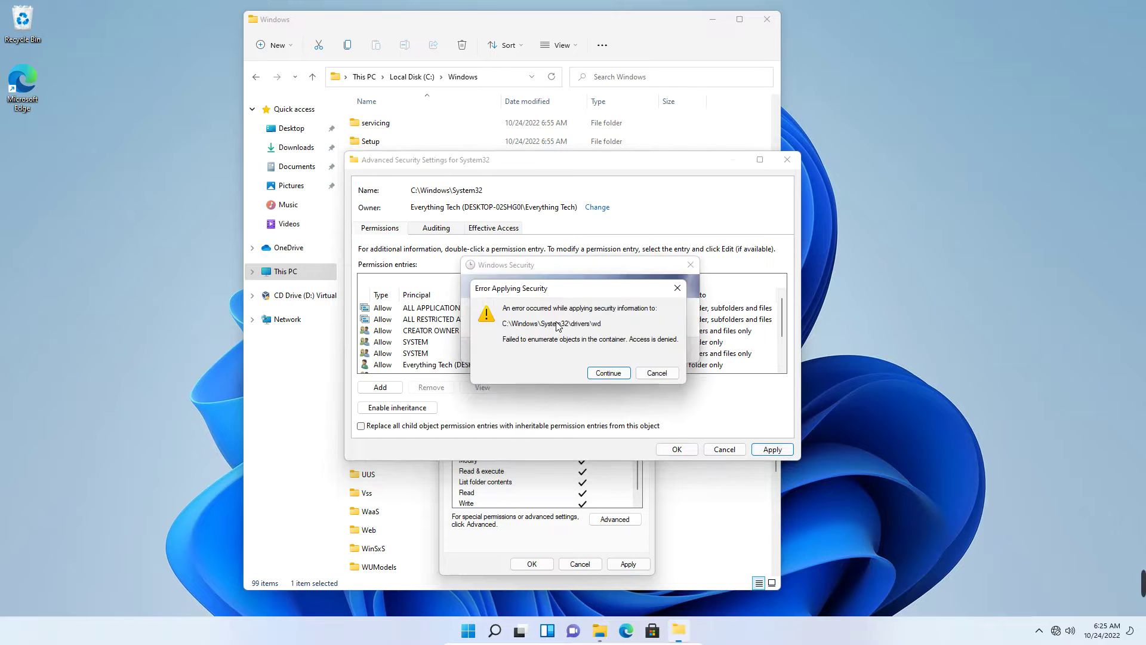
{"action": "left_click", "coordinate": [609, 371]}
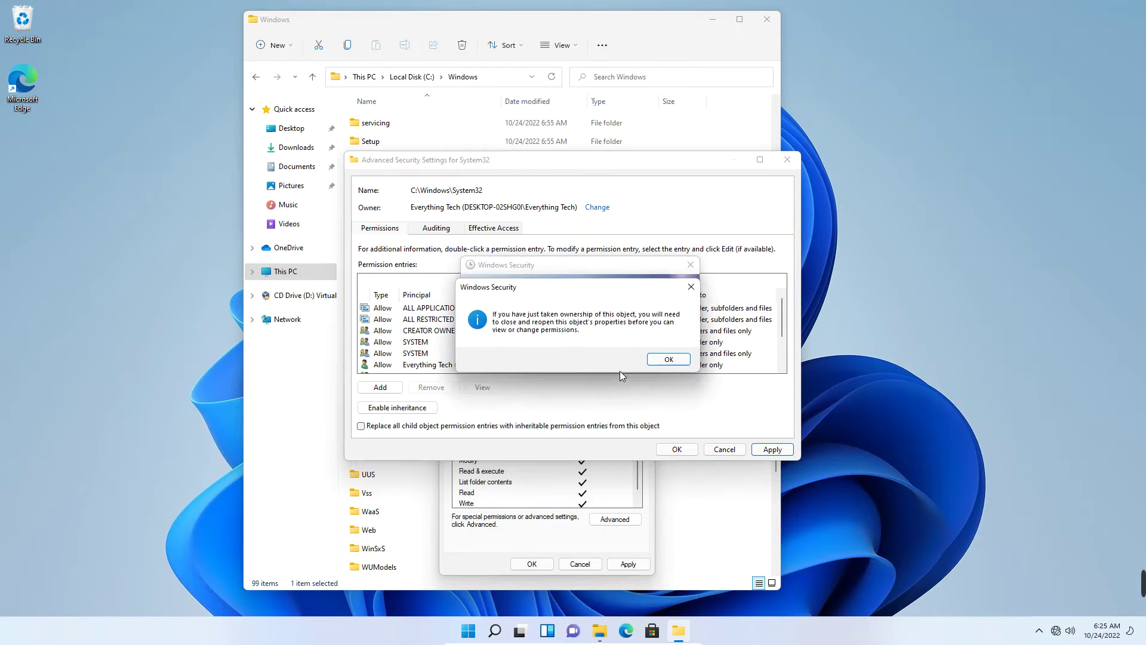
{"action": "left_click", "coordinate": [657, 363]}
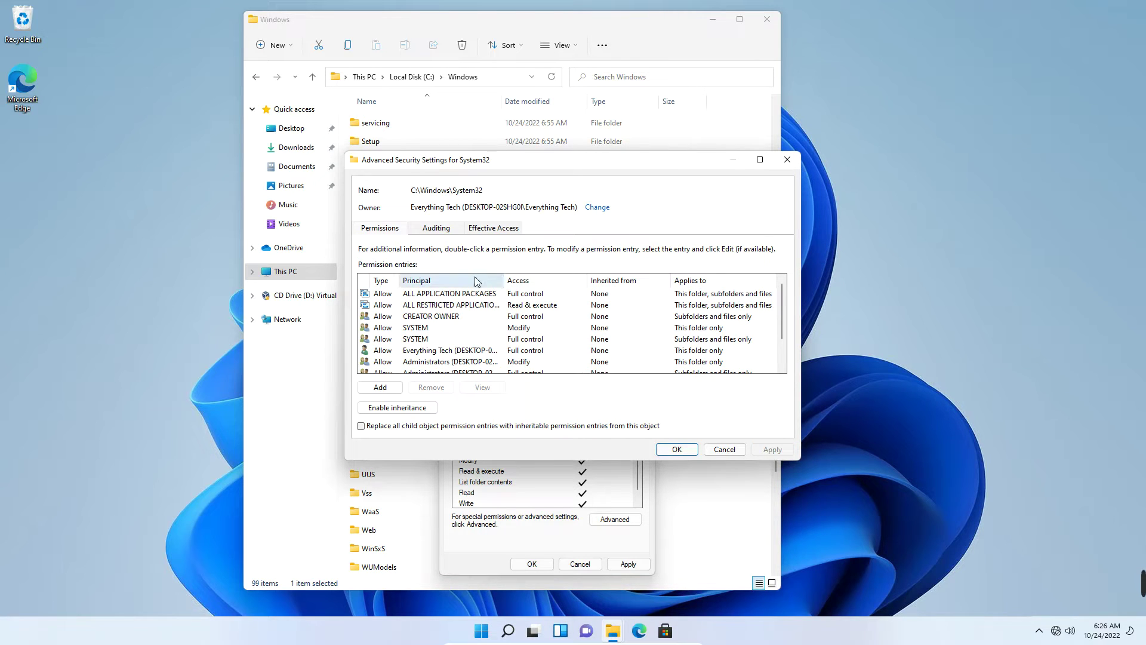
- Grant Full control to the SYSTEM and ALL RESTRICTED APPLICATION PACKAGES entries
{"action": "left_click", "coordinate": [523, 329]}
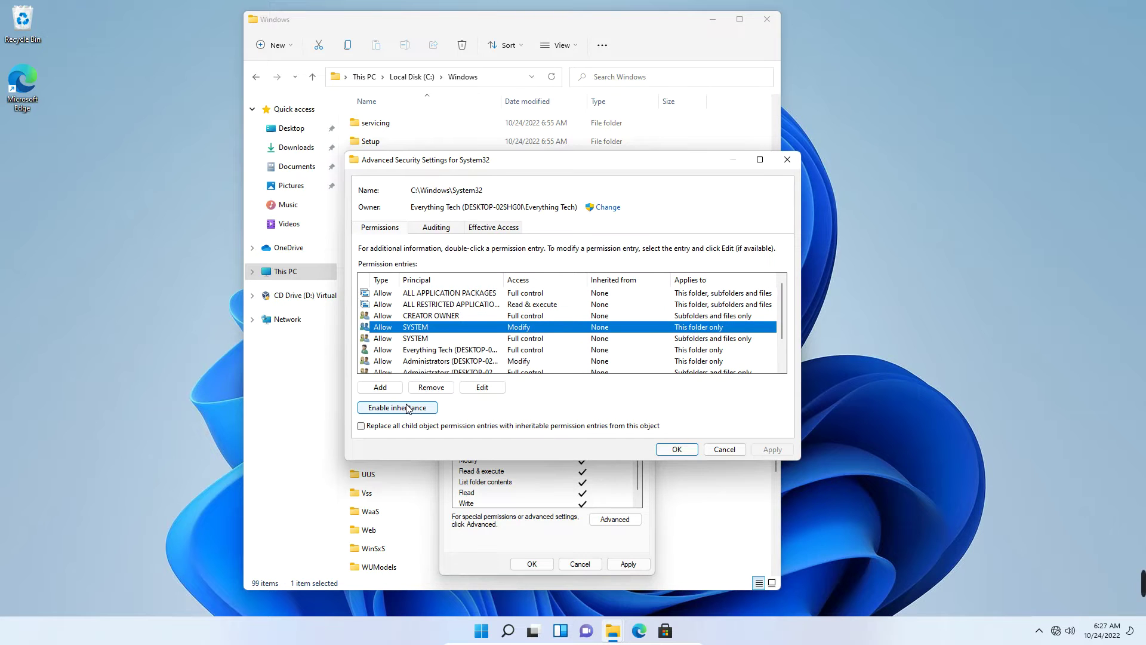
{"action": "left_click", "coordinate": [482, 388]}
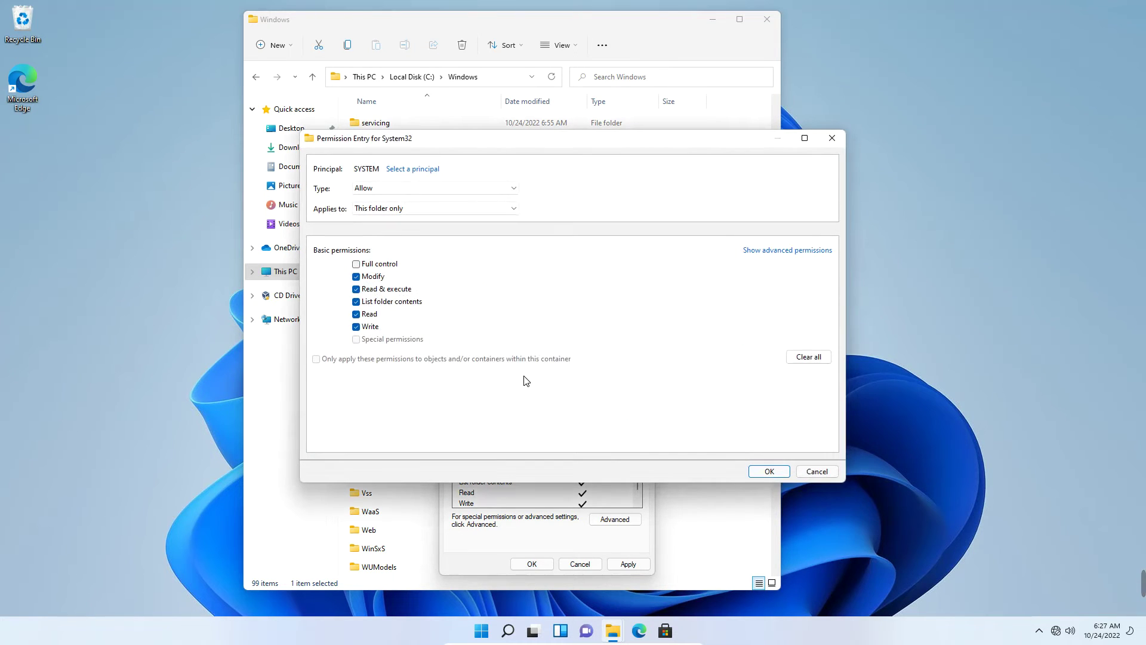
{"action": "left_click", "coordinate": [356, 263]}
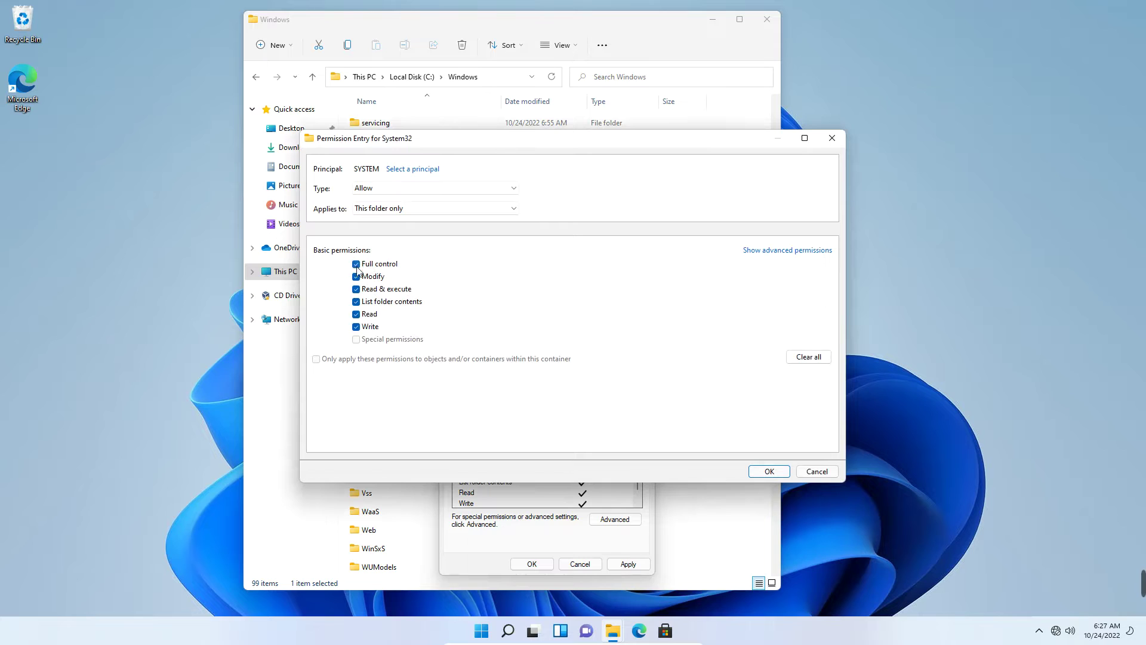
{"action": "left_click", "coordinate": [775, 470]}
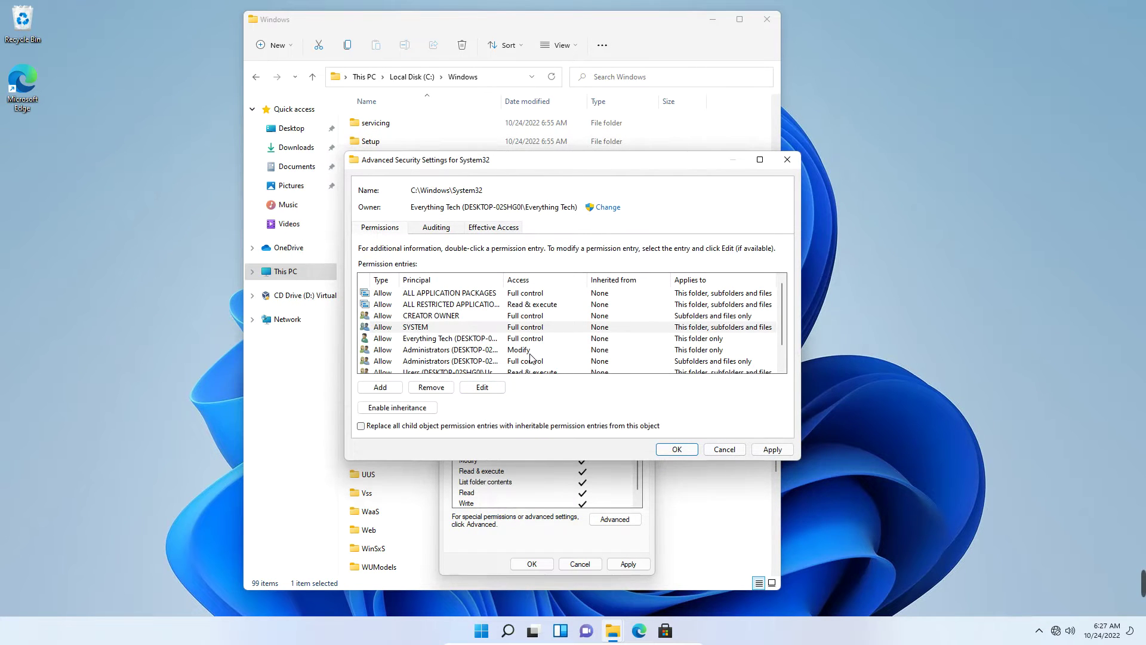
{"action": "left_click", "coordinate": [537, 306]}
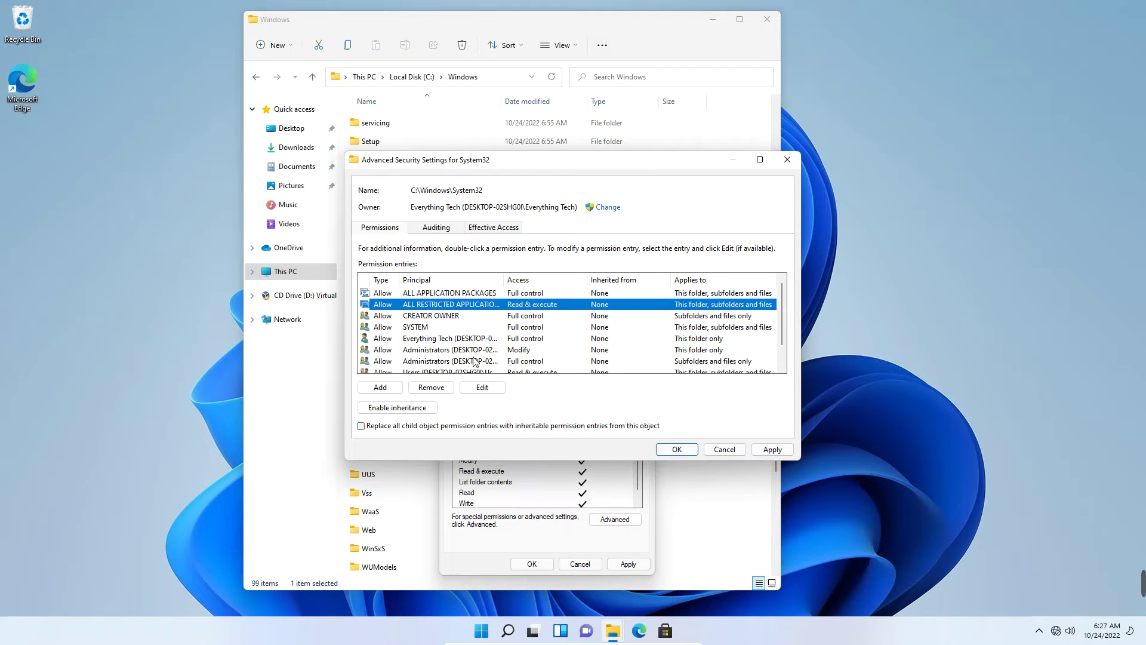
{"action": "left_click", "coordinate": [478, 388]}
{"action": "left_click", "coordinate": [381, 265]}
{"action": "left_click", "coordinate": [769, 471]}
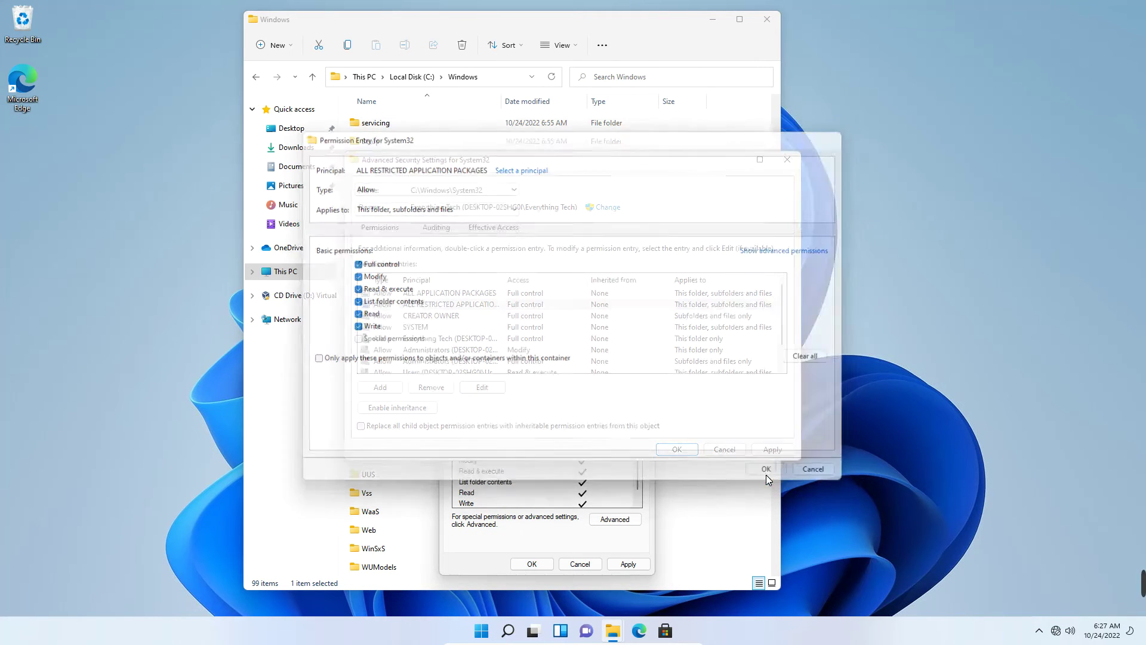
- Grant Full control to the Administrators and Users entries and apply the changes
{"action": "left_click", "coordinate": [537, 350]}
{"action": "left_click", "coordinate": [479, 389]}
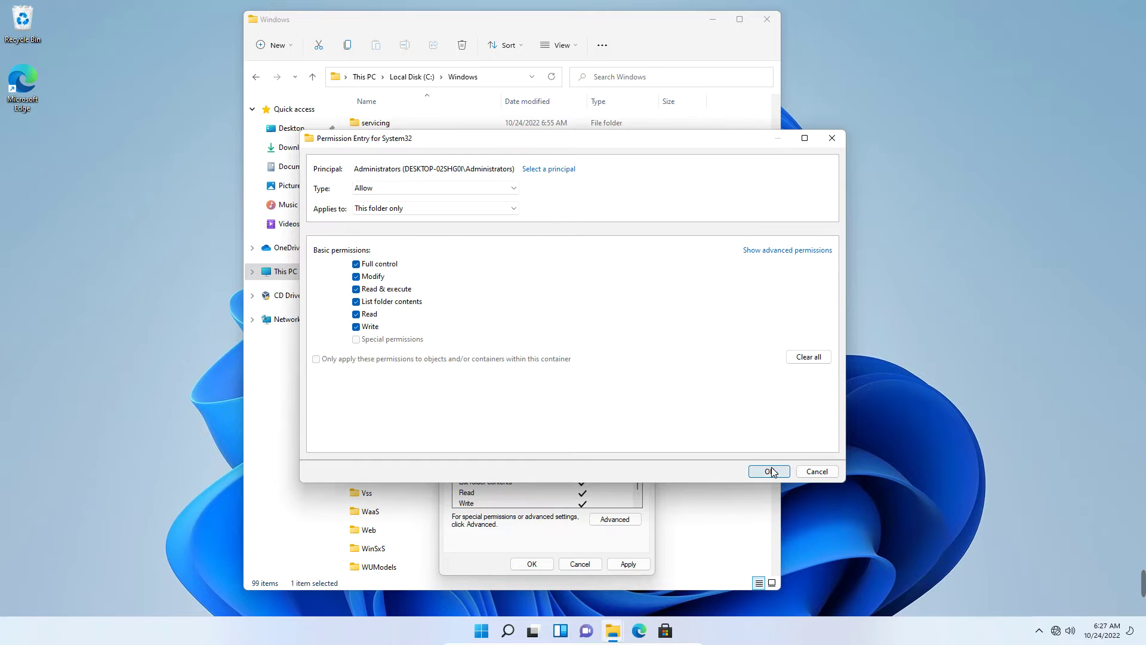
{"action": "left_click", "coordinate": [769, 471]}
{"action": "scroll", "coordinate": [541, 364], "scroll_direction": "down", "scroll_amount": 1}
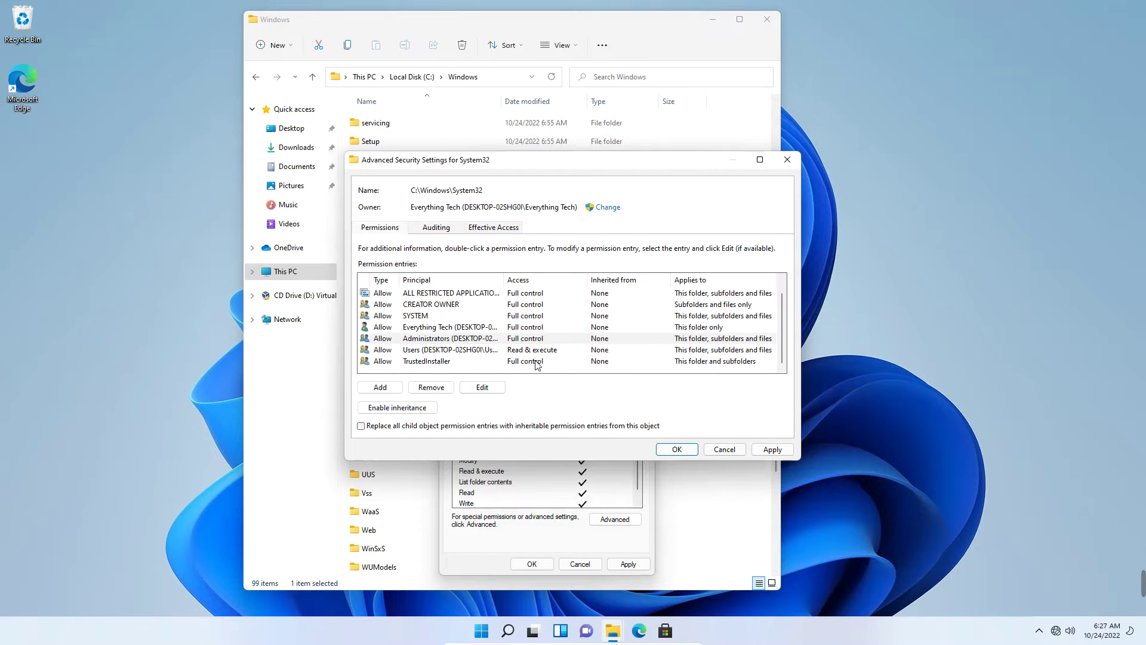
{"action": "left_click", "coordinate": [531, 350]}
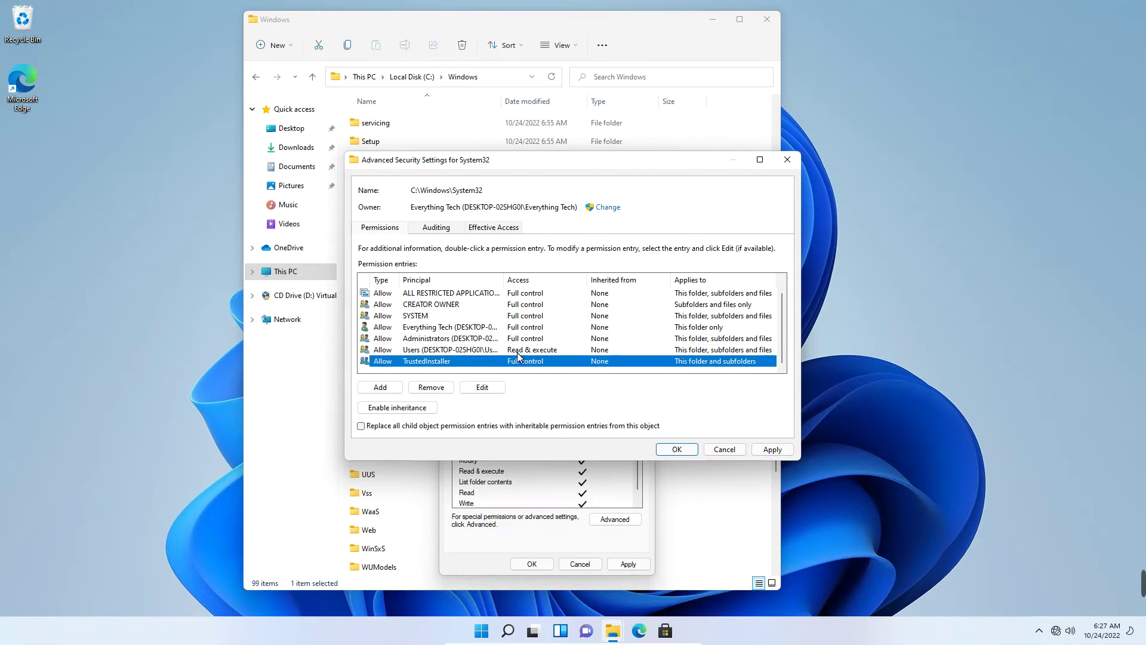
{"action": "left_click", "coordinate": [482, 388]}
{"action": "left_click", "coordinate": [770, 471]}
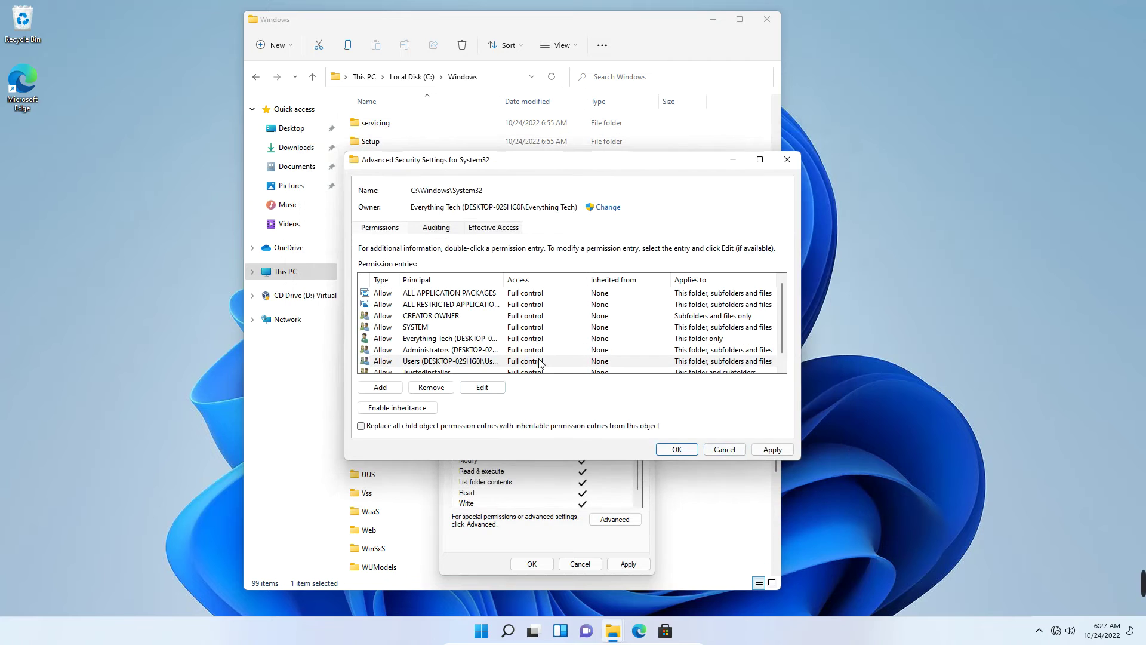
{"action": "left_click", "coordinate": [772, 449]}
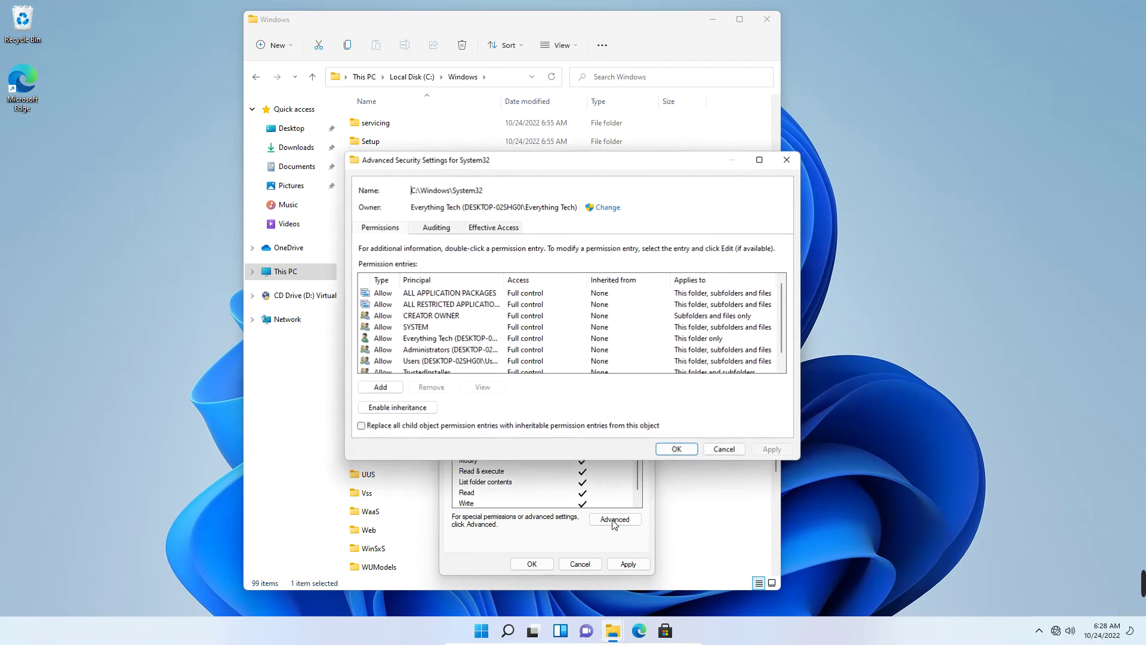
- Replace all child object permission entries with System32's, accepting both warnings and skipping the access-denied error
{"action": "left_click", "coordinate": [476, 428]}
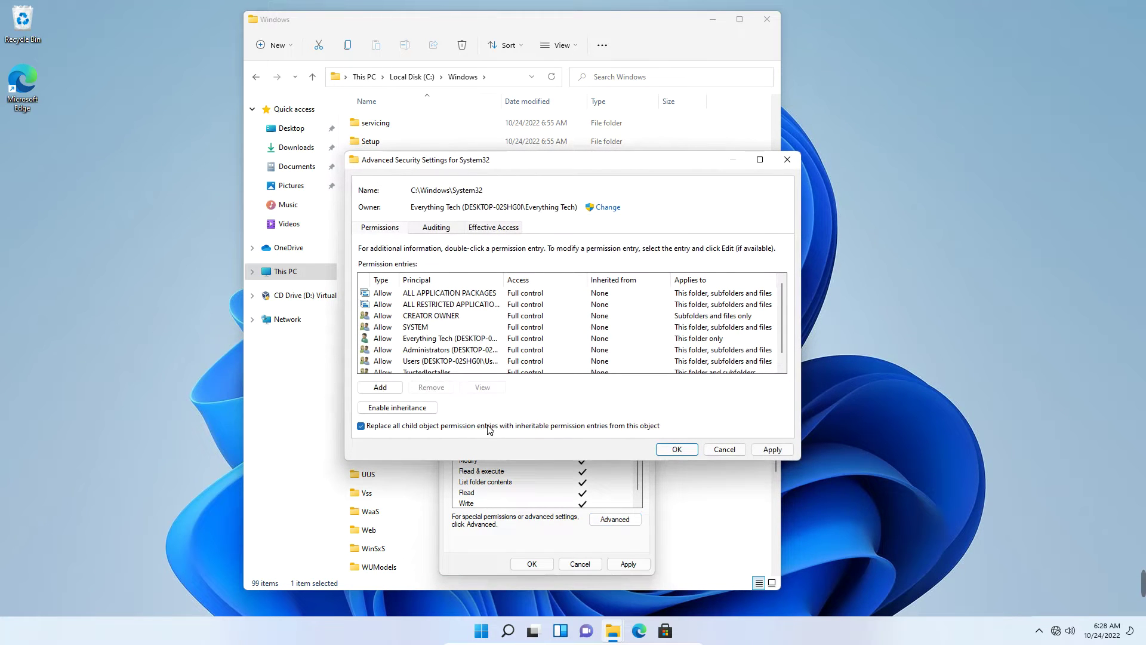
{"action": "left_click", "coordinate": [770, 449]}
{"action": "left_click", "coordinate": [618, 367]}
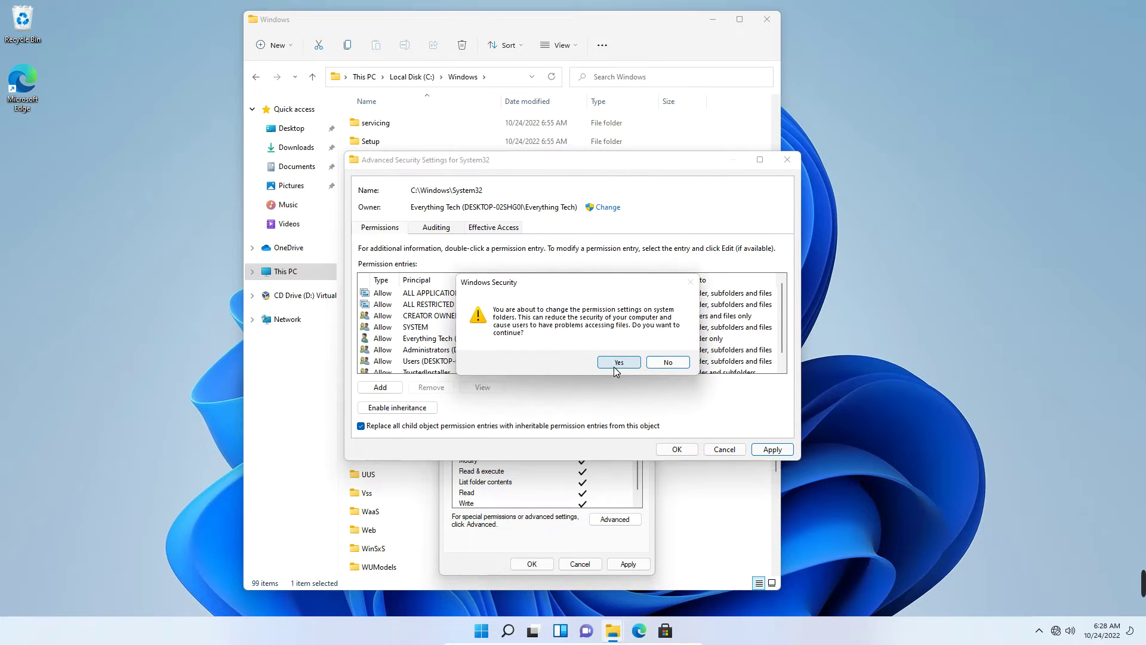
{"action": "left_click", "coordinate": [617, 365]}
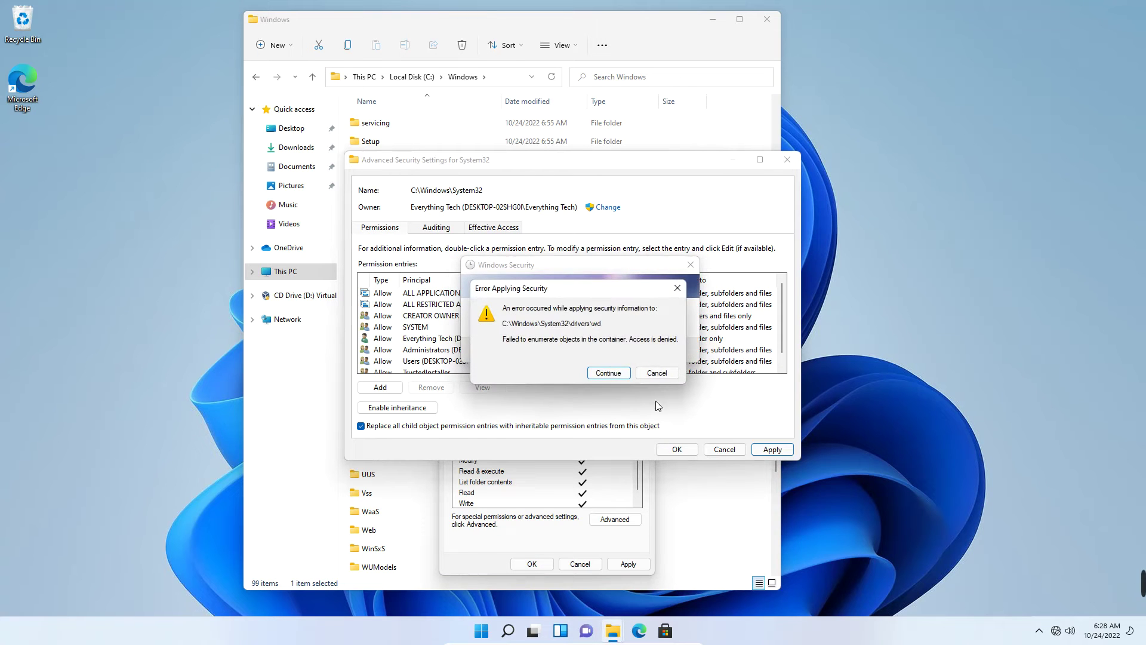
{"action": "left_click", "coordinate": [608, 373]}
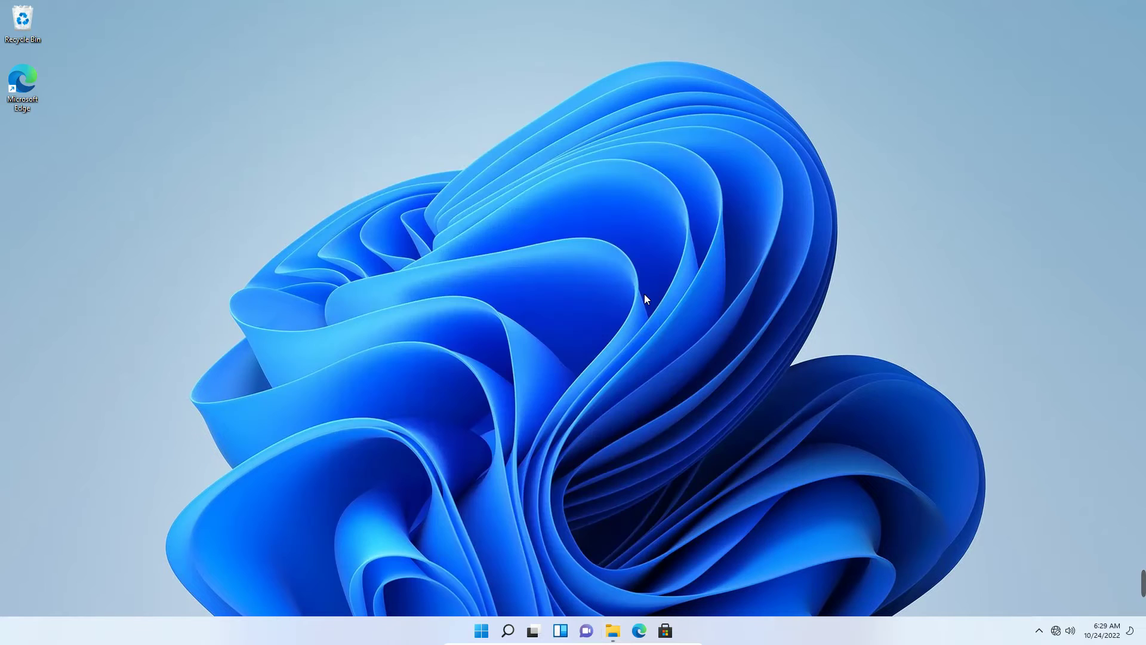
- Run Command Prompt as administrator from Windows Search and allow the UAC prompt
{"action": "left_click", "coordinate": [508, 631]}
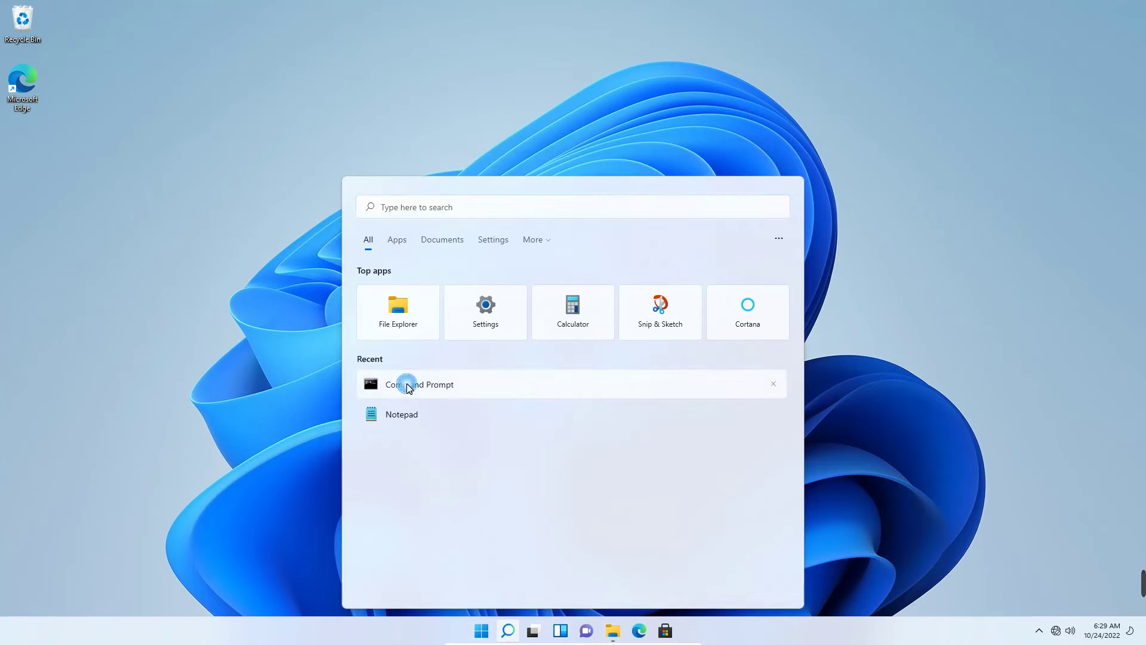
{"action": "right_click", "coordinate": [407, 385]}
{"action": "left_click", "coordinate": [454, 401]}
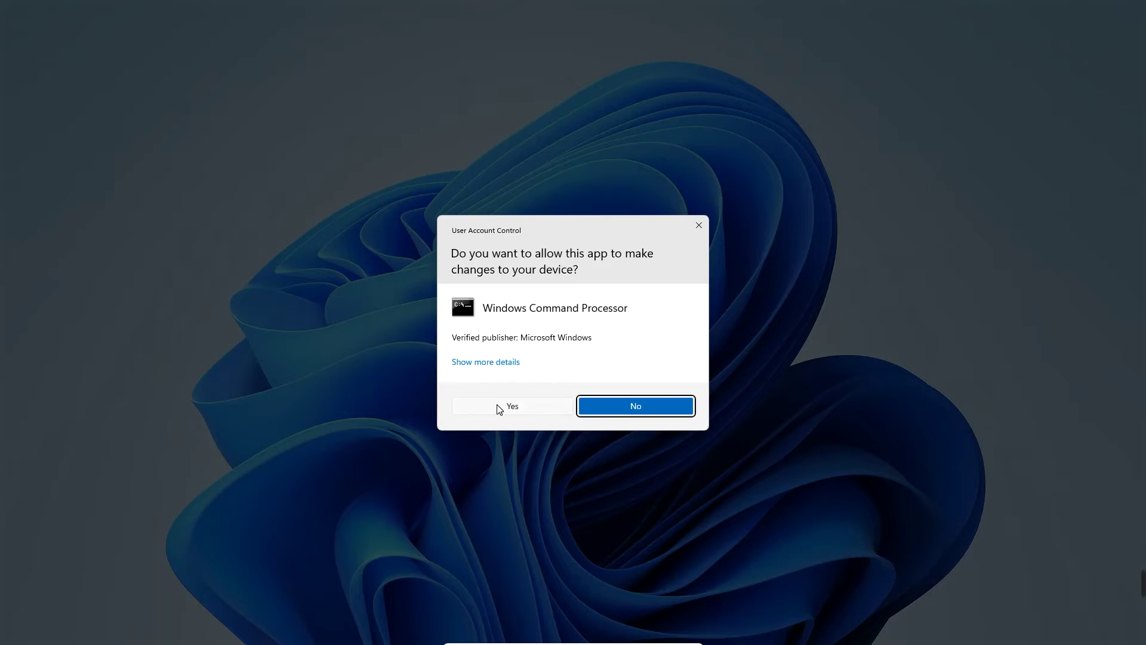
{"action": "left_click", "coordinate": [497, 405]}
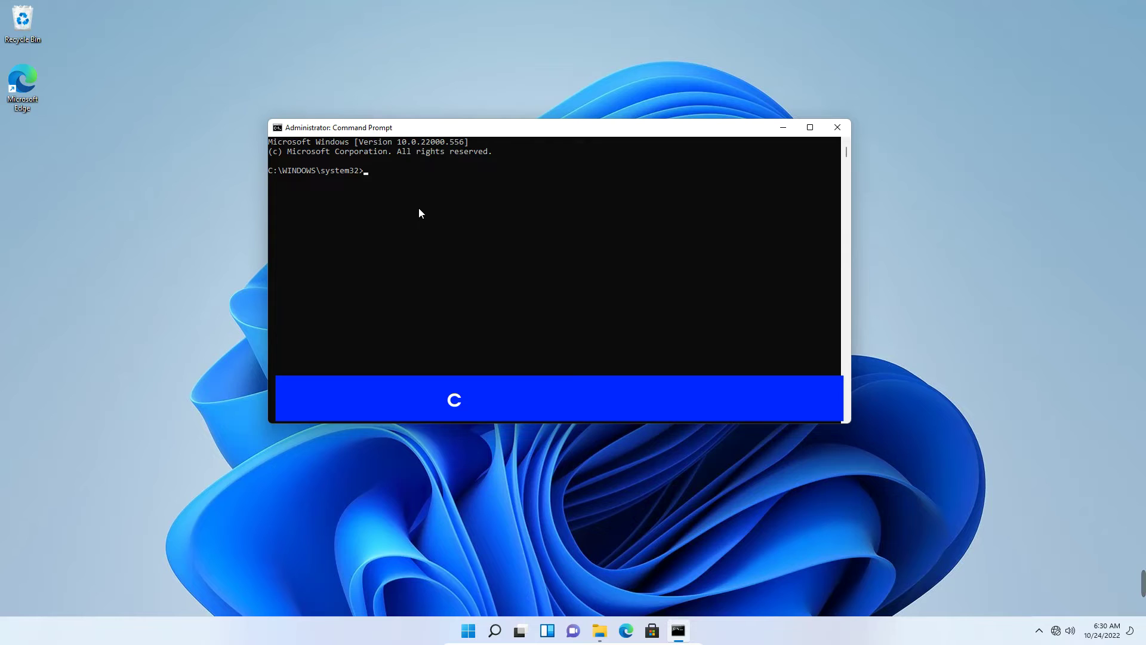
- Change to C:\Windows with cd /d, list it with dir, and begin an rmdir command
{"action": "type", "text": "cd /d C:\\Windows"}
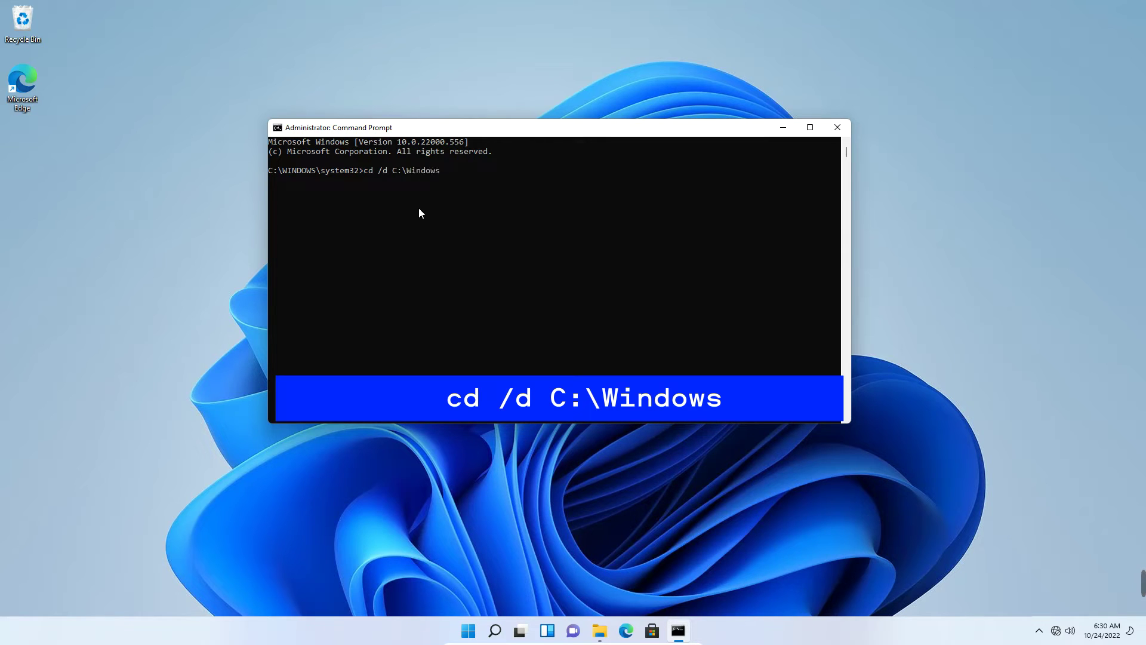
{"action": "key", "text": "Return"}
{"action": "type", "text": "dir"}
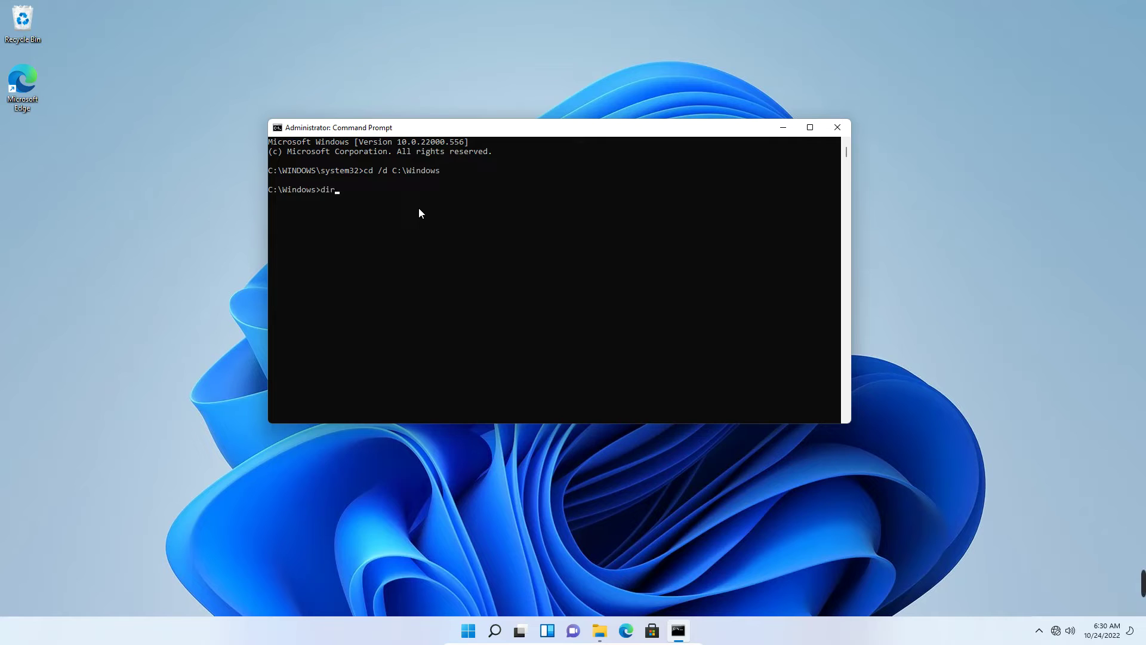
{"action": "key", "text": "Return"}
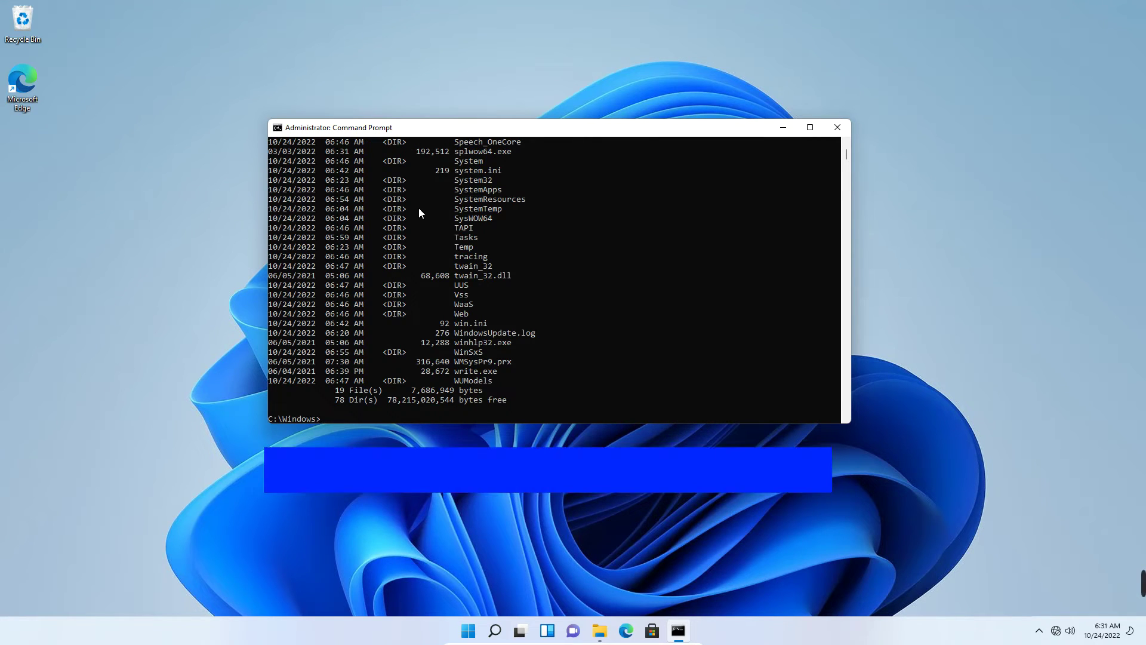
{"action": "type", "text": "rmdir /q /s"}
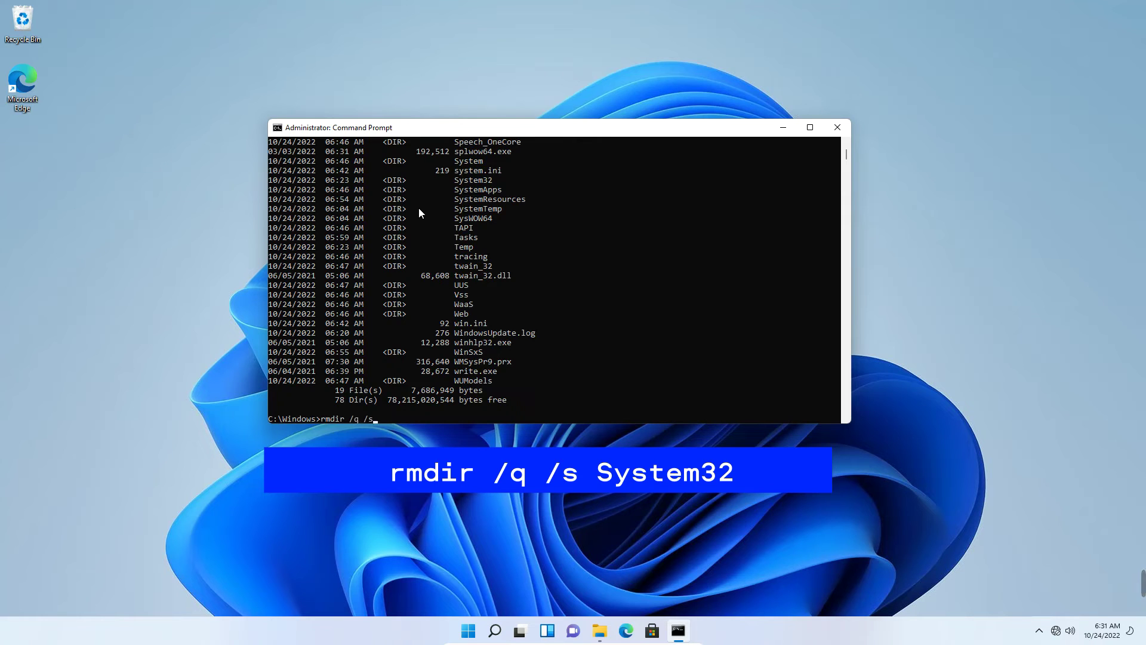
- Run rmdir /q /s System32 at the C:\Windows prompt to delete System32 silently
{"action": "scroll", "coordinate": [412, 224], "scroll_direction": "down", "scroll_amount": 2}
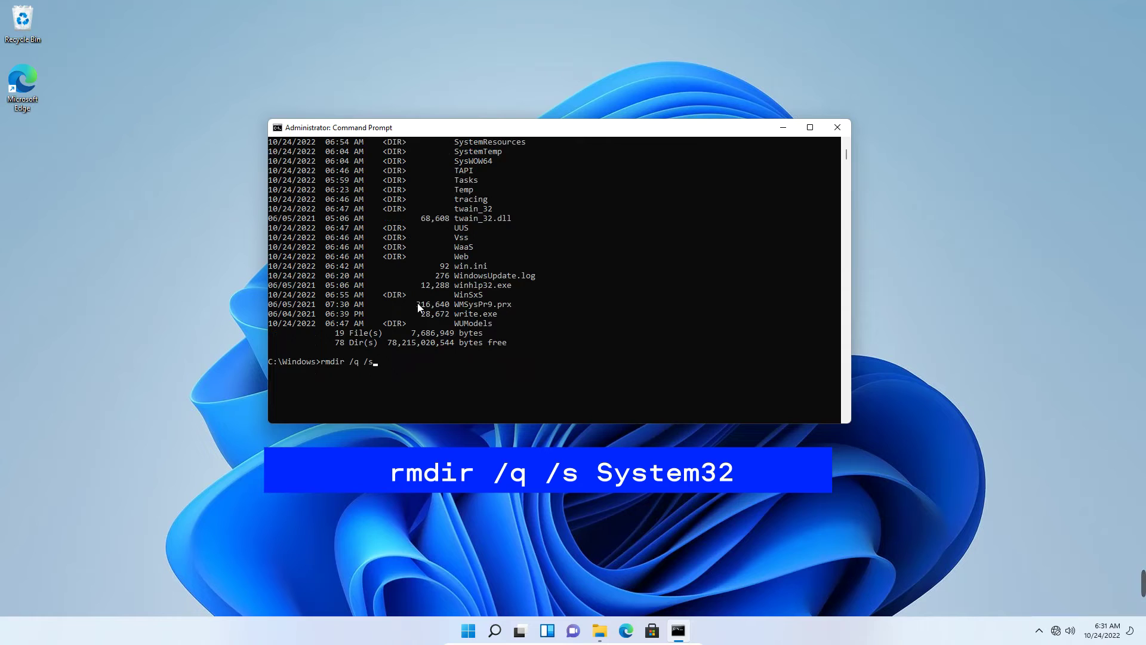
{"action": "type", "text": "System32"}
{"action": "key", "text": "Return"}
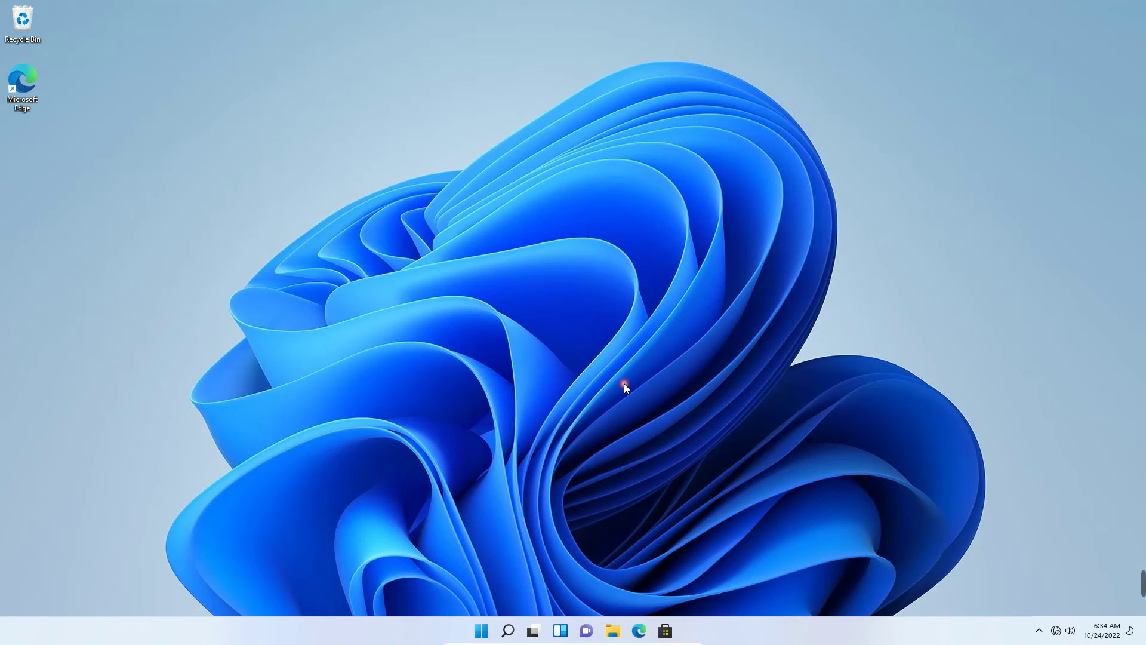
- Once the console closes, try launching File Explorer from the taskbar
{"action": "left_click", "coordinate": [599, 633]}
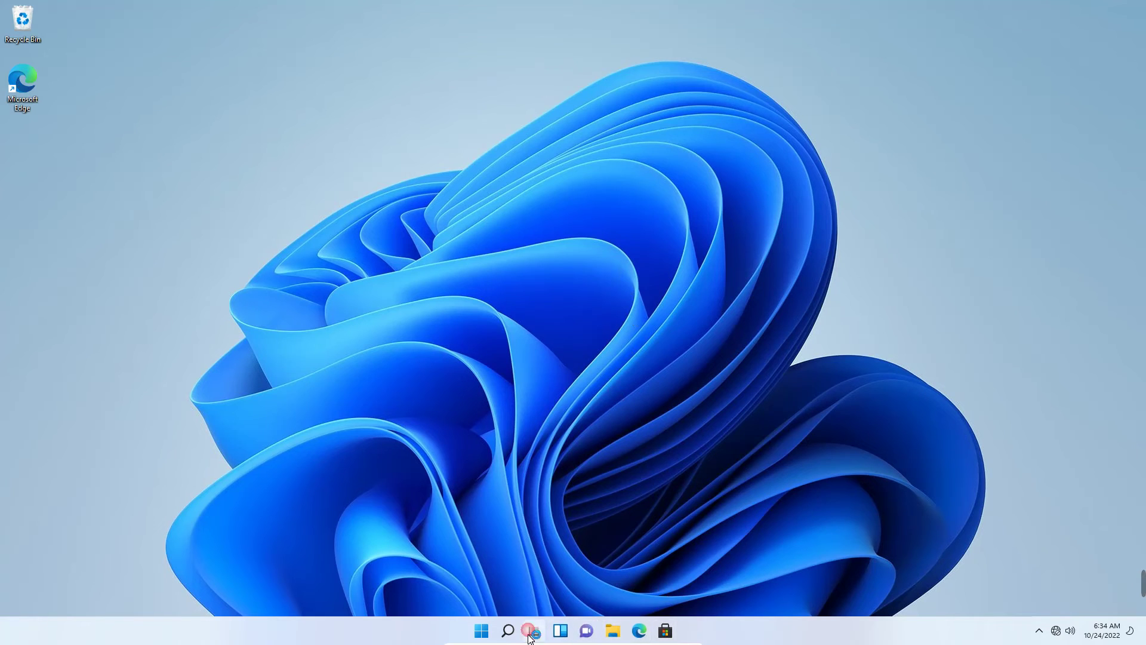